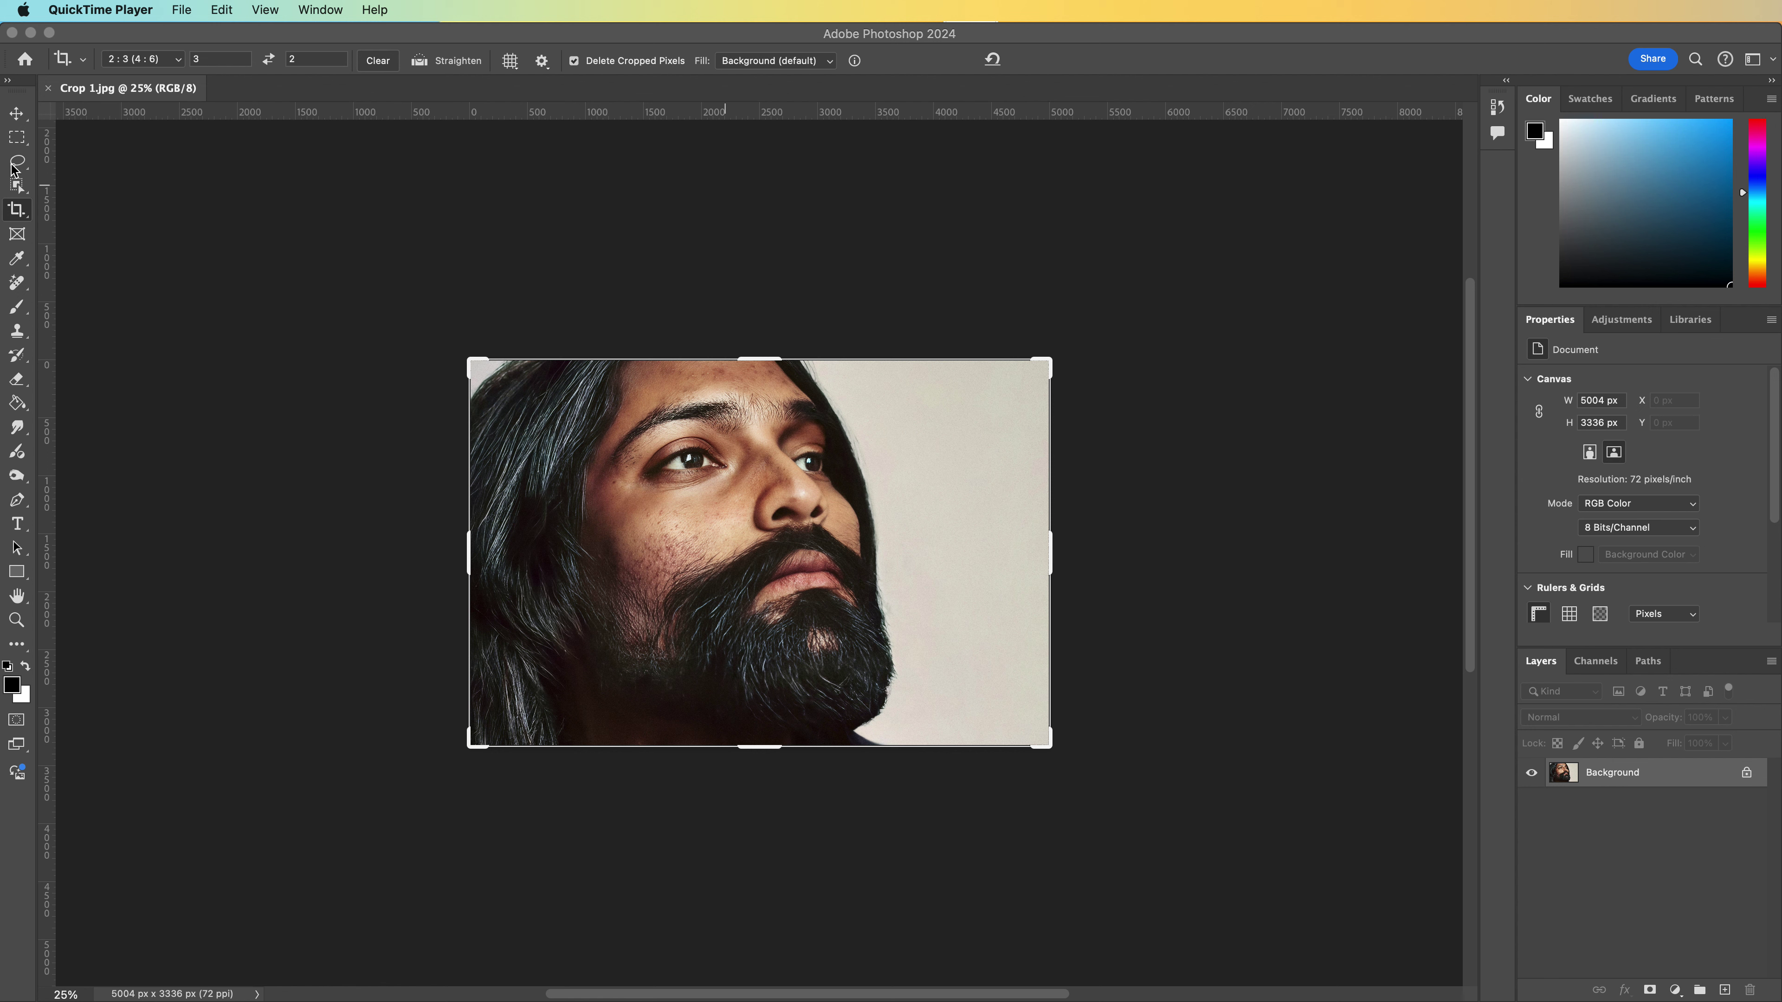
{"action": "left_click", "coordinate": [262, 238]}
{"action": "left_click", "coordinate": [218, 9]}
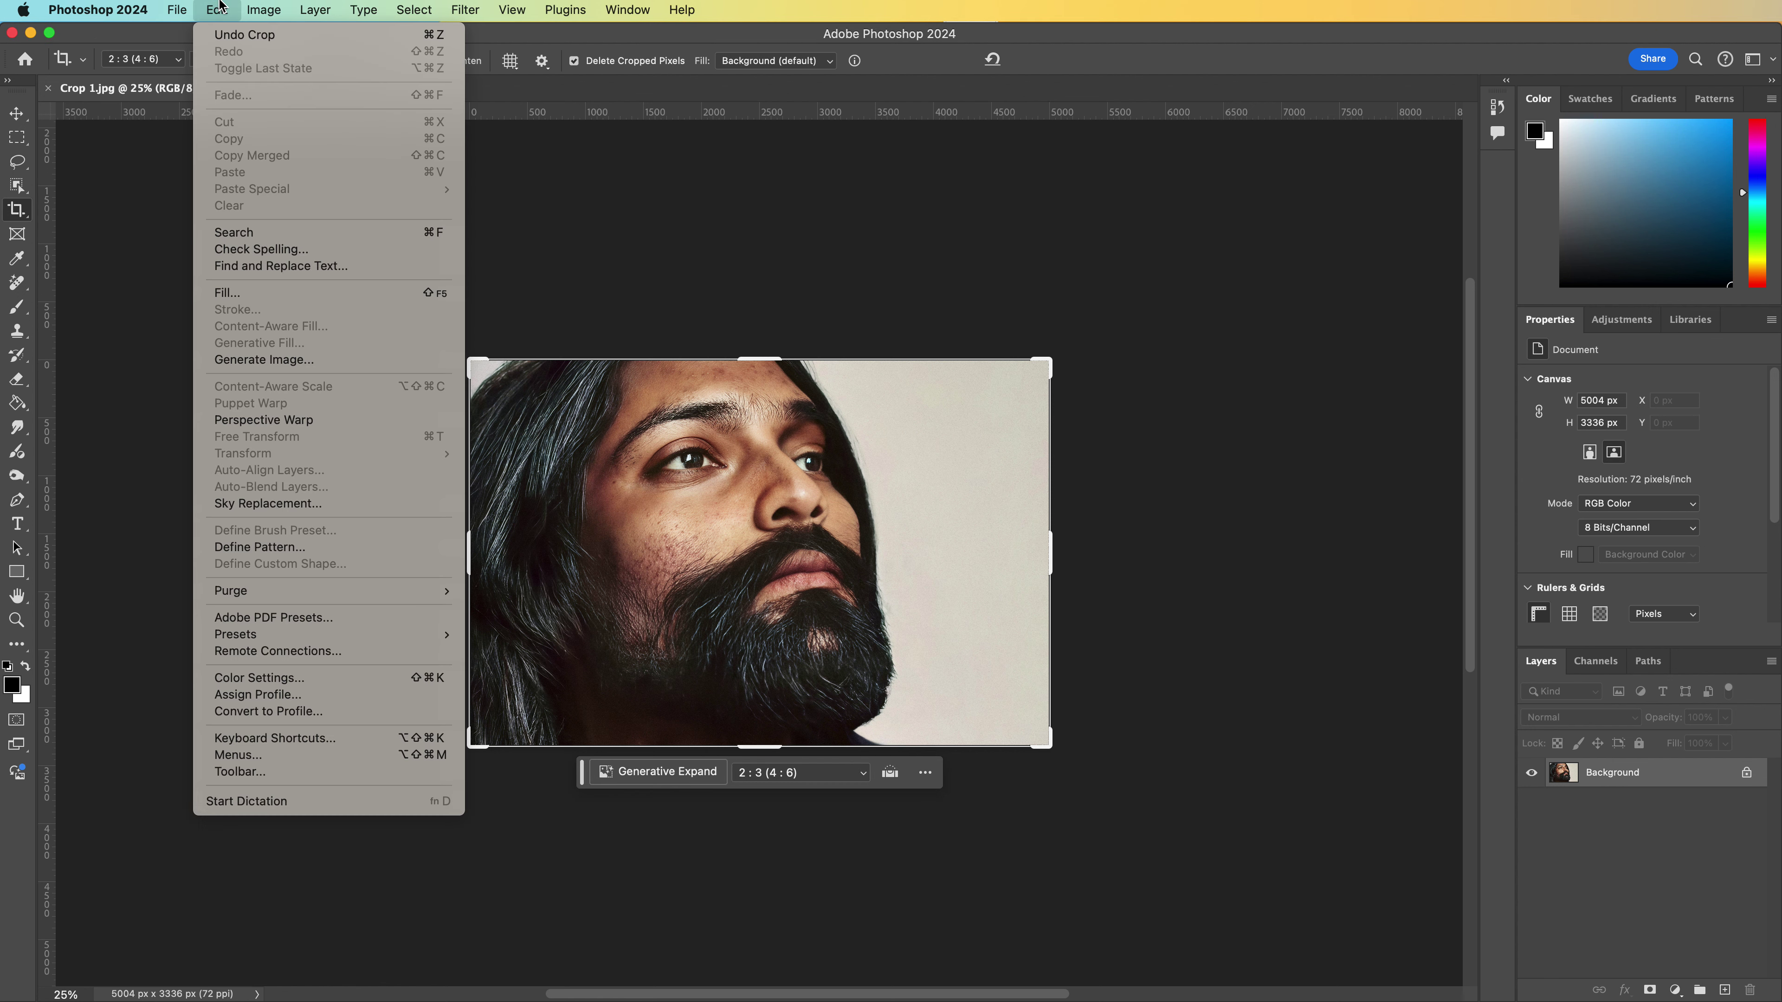
{"action": "left_click", "coordinate": [767, 188]}
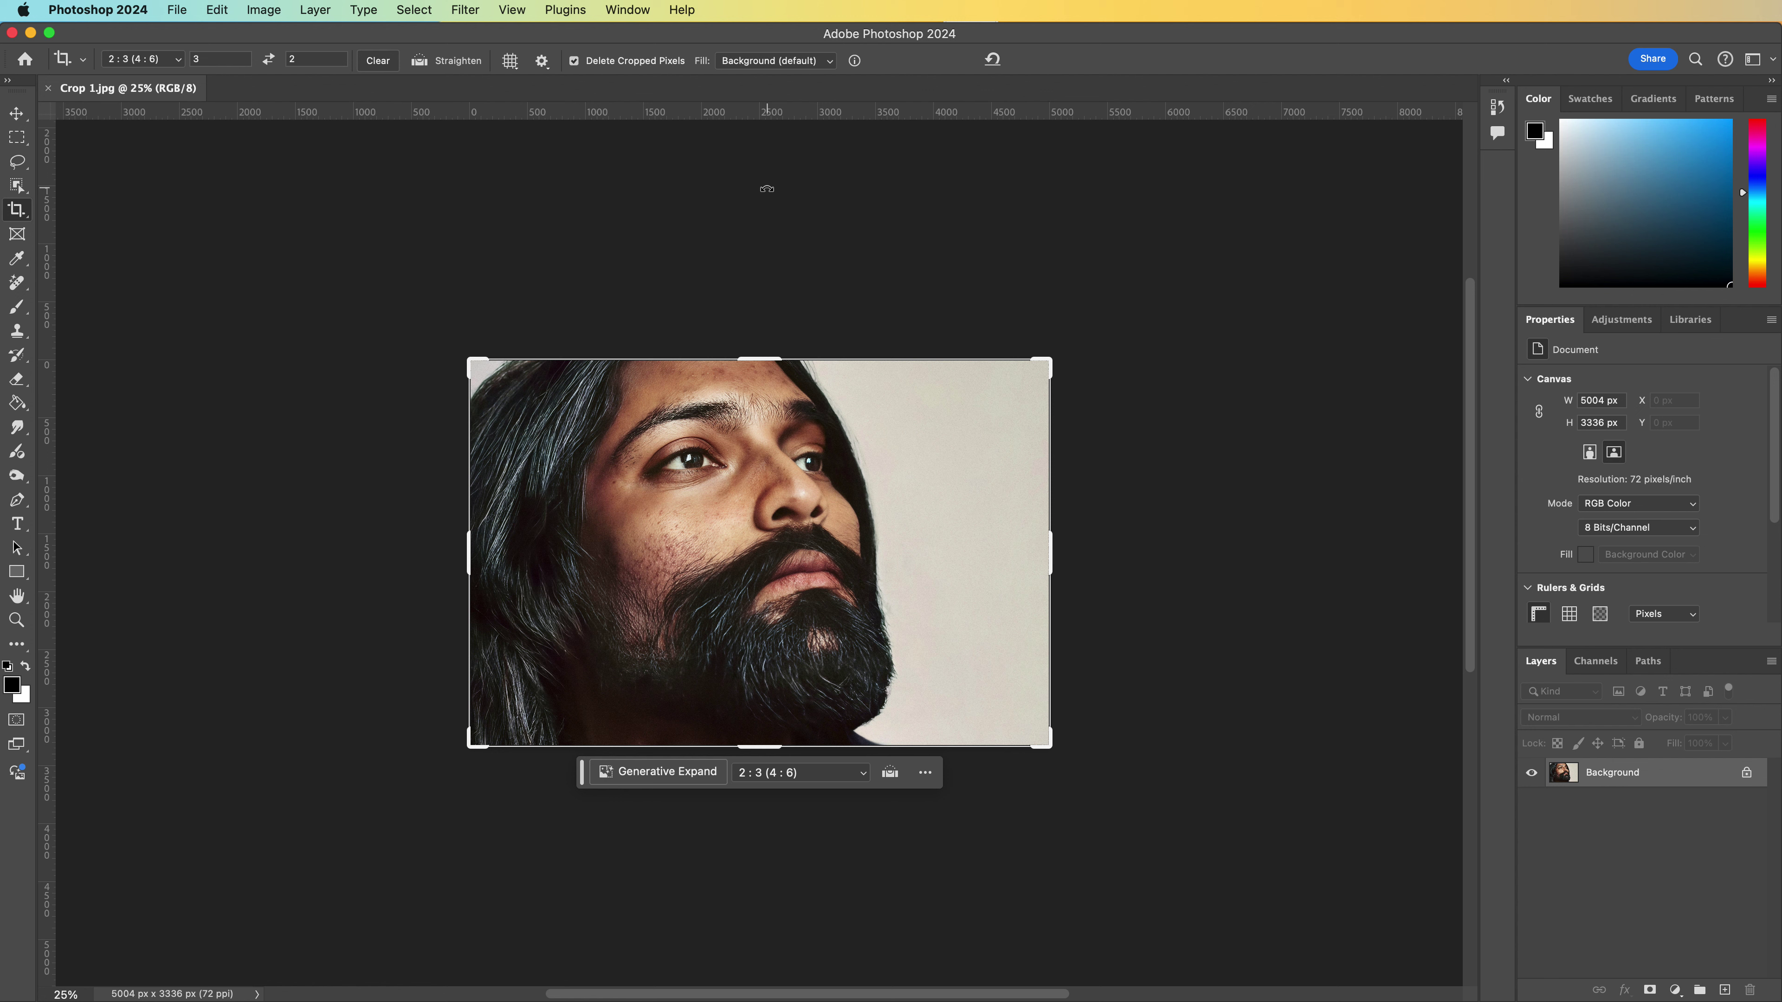
{"action": "left_click", "coordinate": [211, 10]}
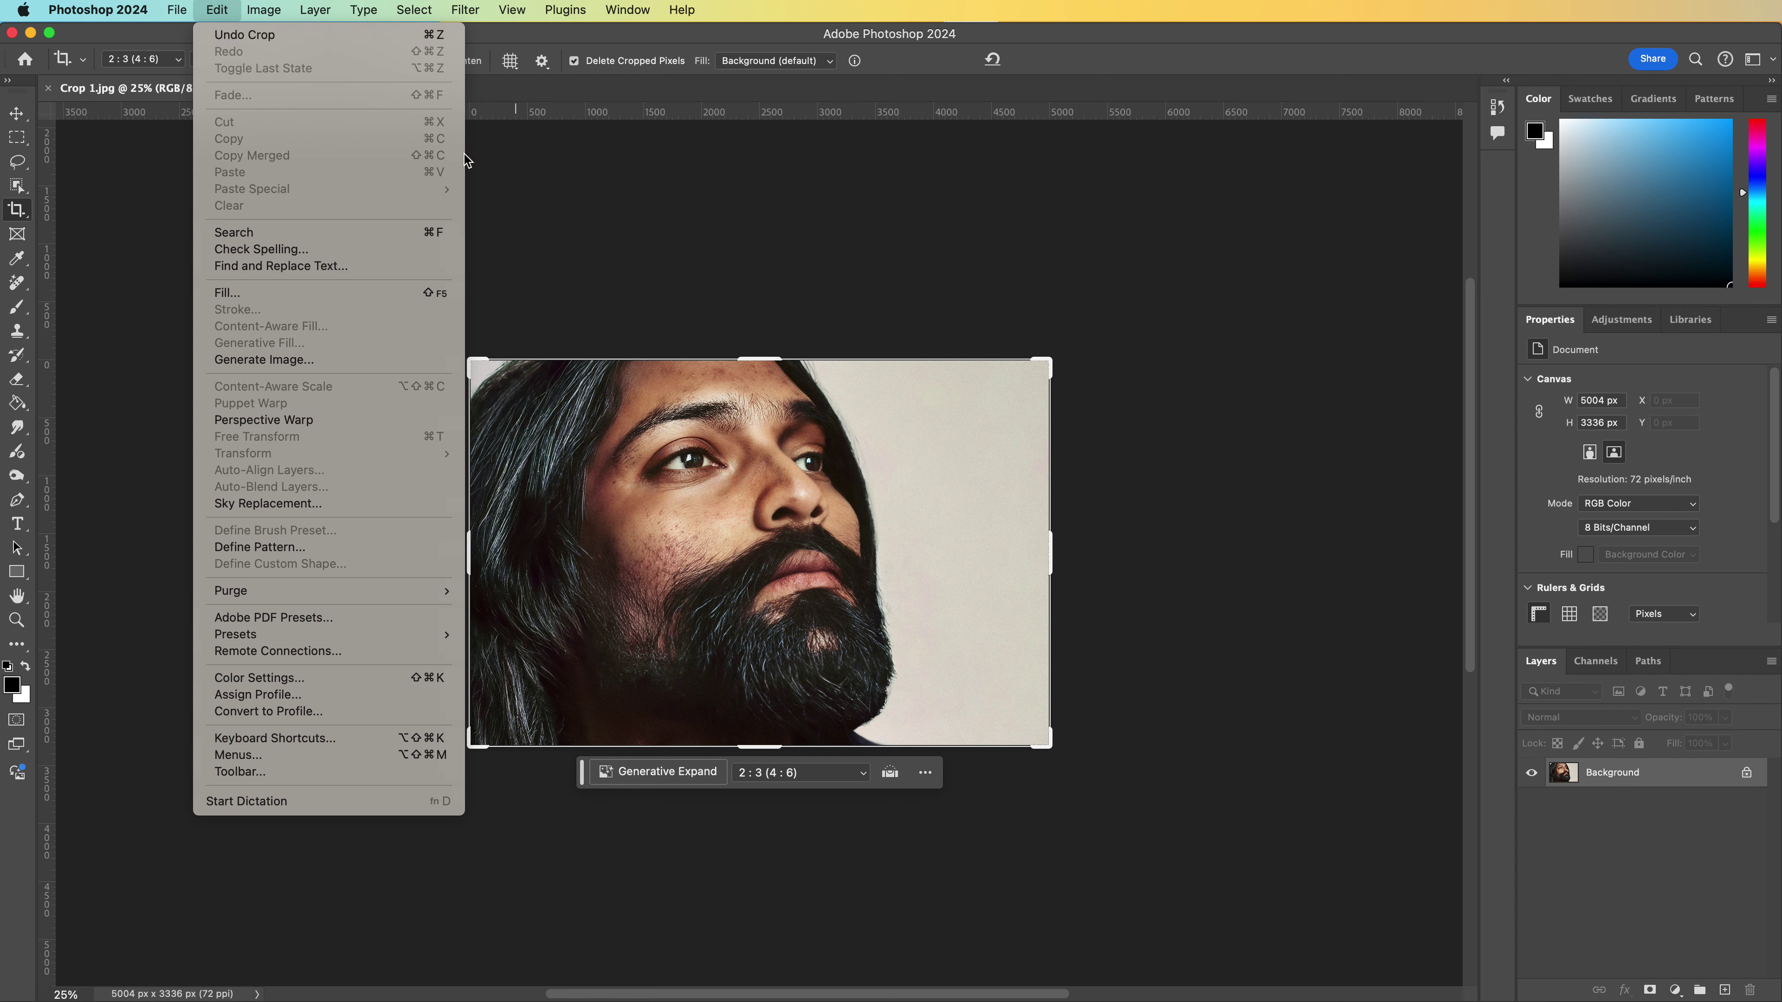
{"action": "left_click", "coordinate": [544, 258]}
{"action": "left_click_drag", "start_coordinate": [544, 258], "coordinate": [547, 262]}
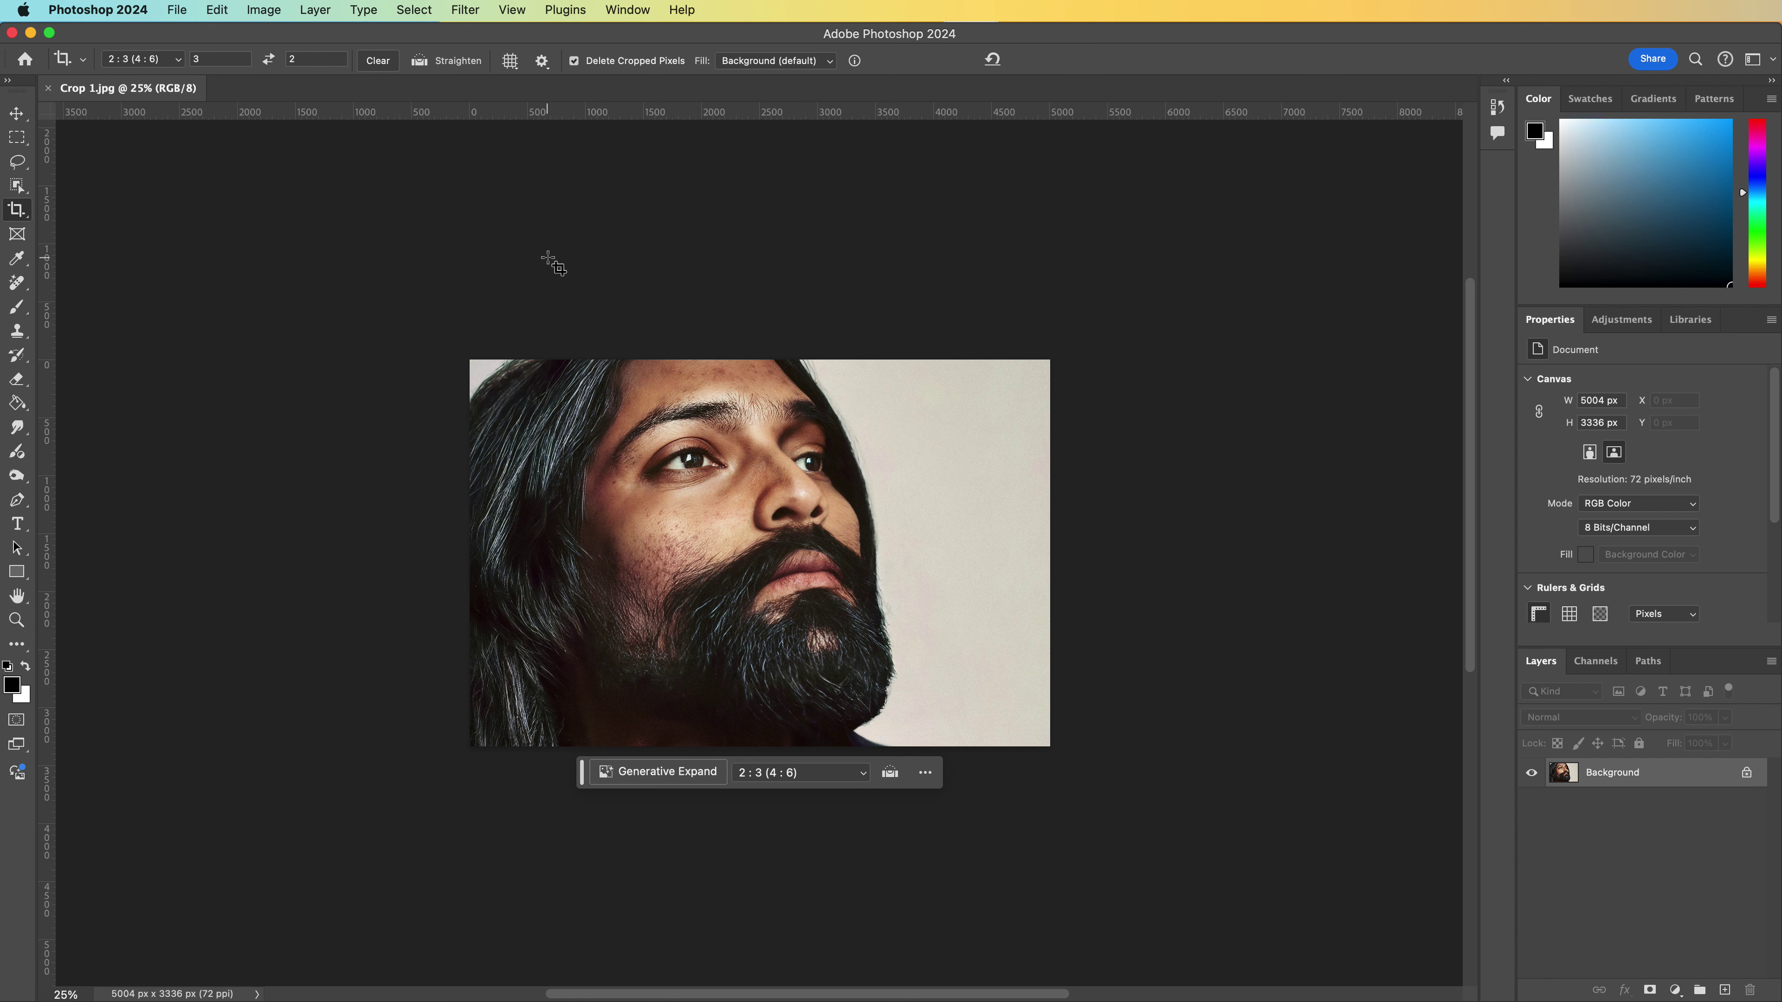
Move Photoshop aside and place Crop 1.jpg on the desktop beside Person.jpg and Burning Man.jpg.
{"action": "left_click_drag", "start_coordinate": [129, 38], "coordinate": [413, 823]}
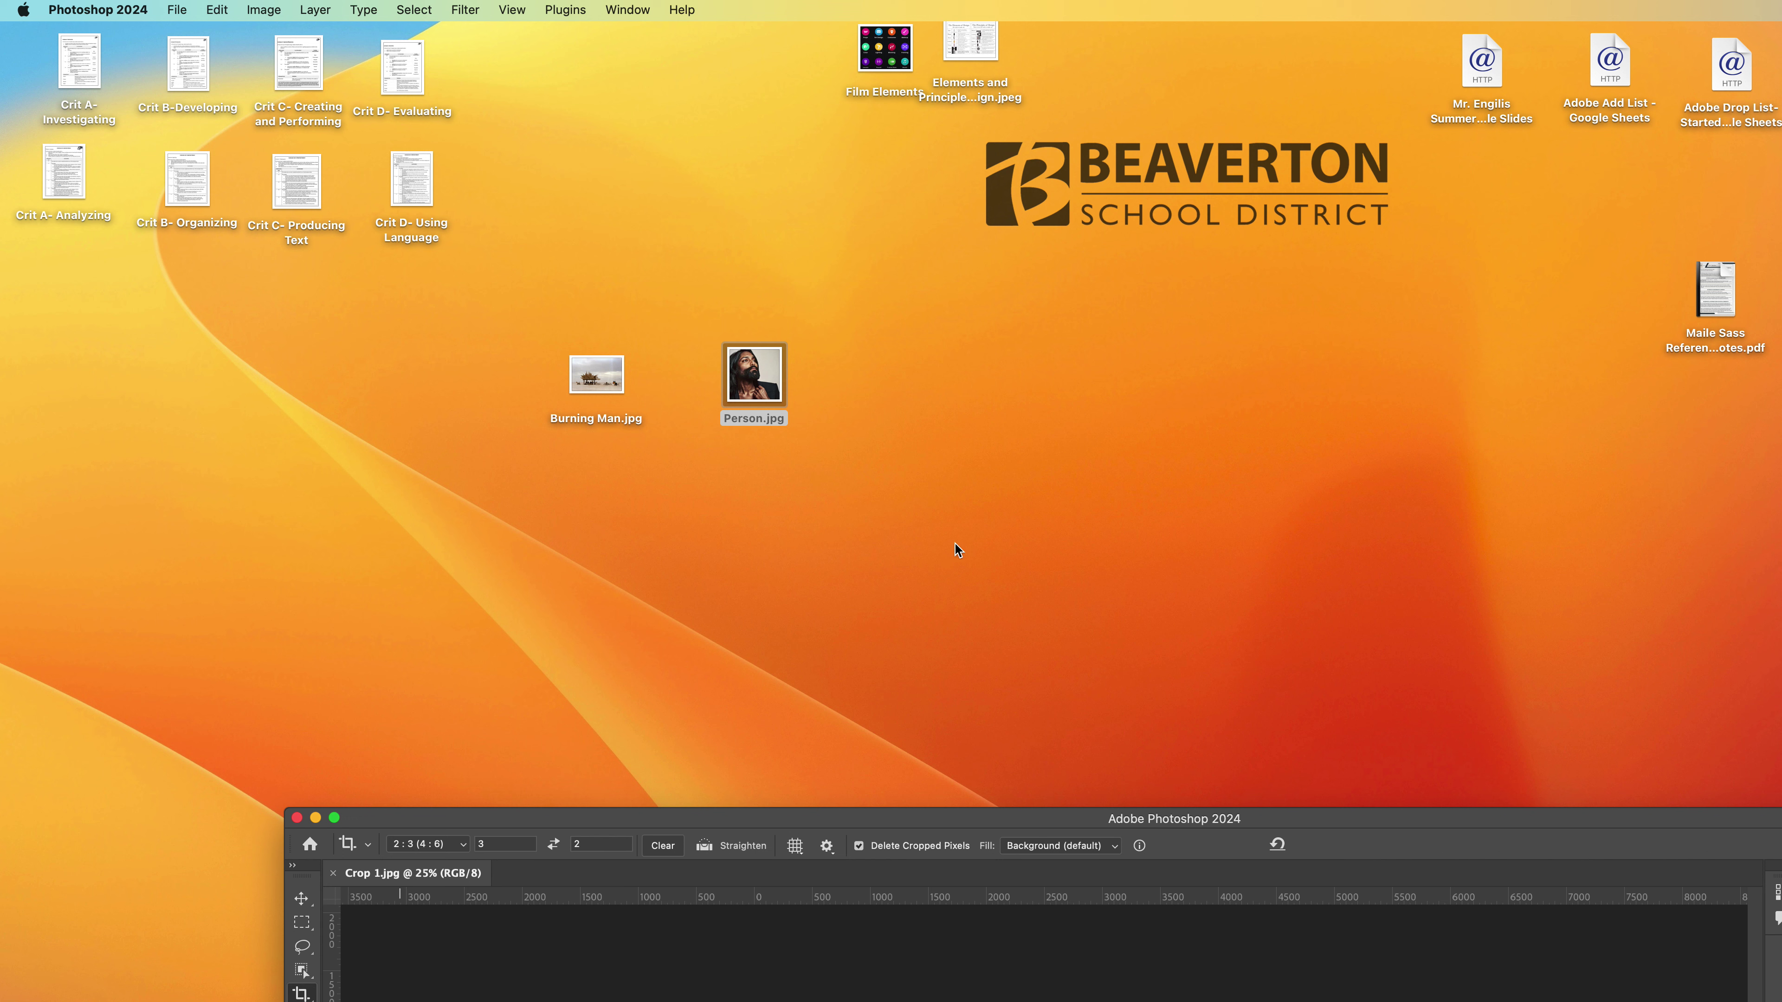
{"action": "left_click_drag", "start_coordinate": [1620, 485], "coordinate": [879, 365]}
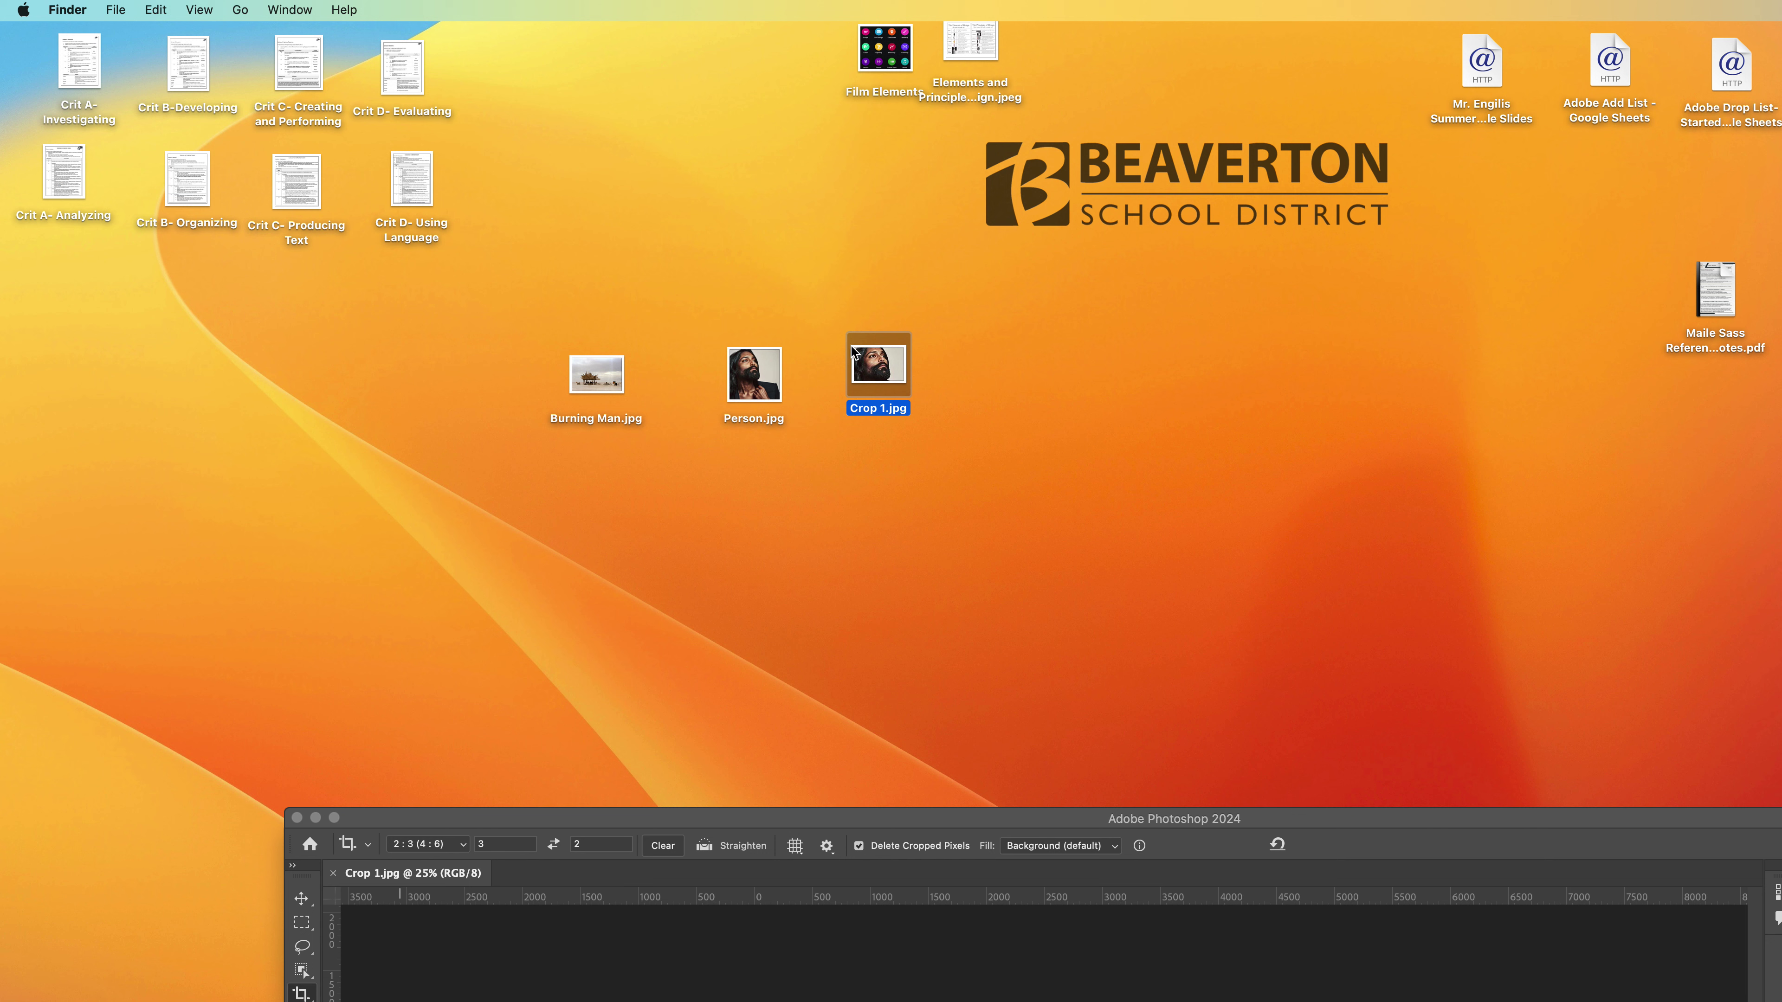
Open Person.jpg with Adobe Photoshop 2024 and bring the Photoshop window back to full screen.
{"action": "left_click", "coordinate": [764, 370]}
{"action": "right_click", "coordinate": [764, 371]}
{"action": "mouse_move", "coordinate": [808, 397]}
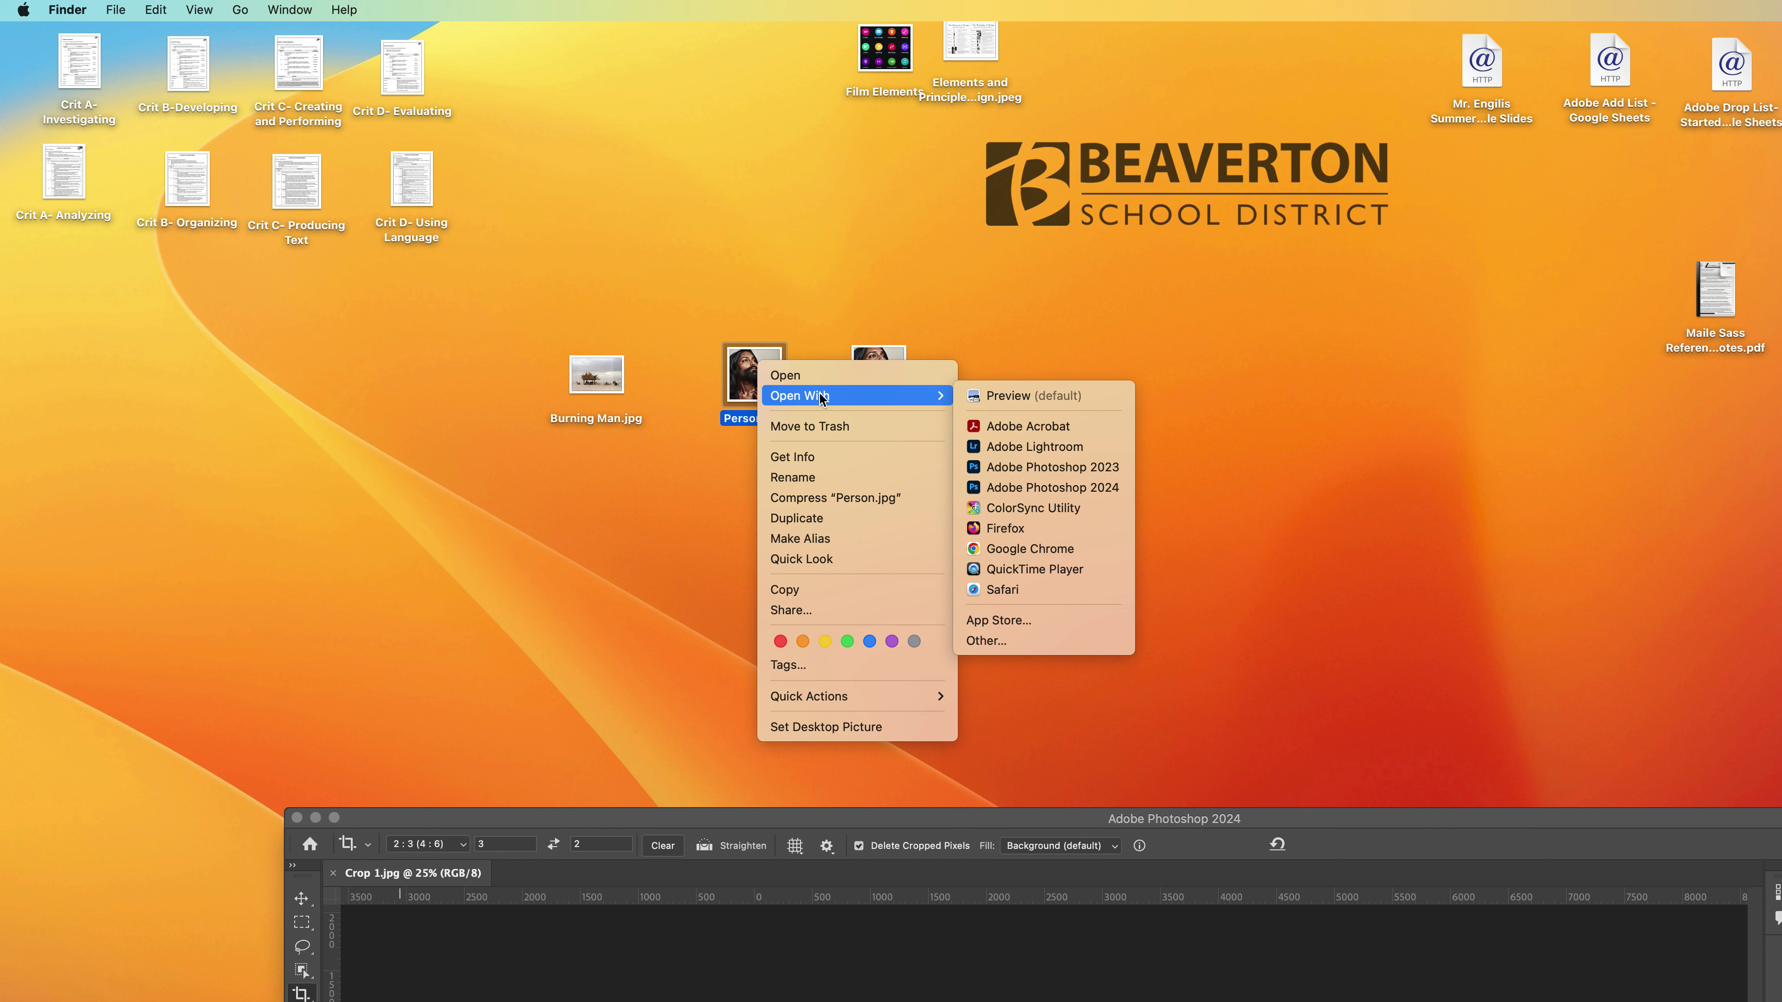
{"action": "left_click", "coordinate": [1019, 488]}
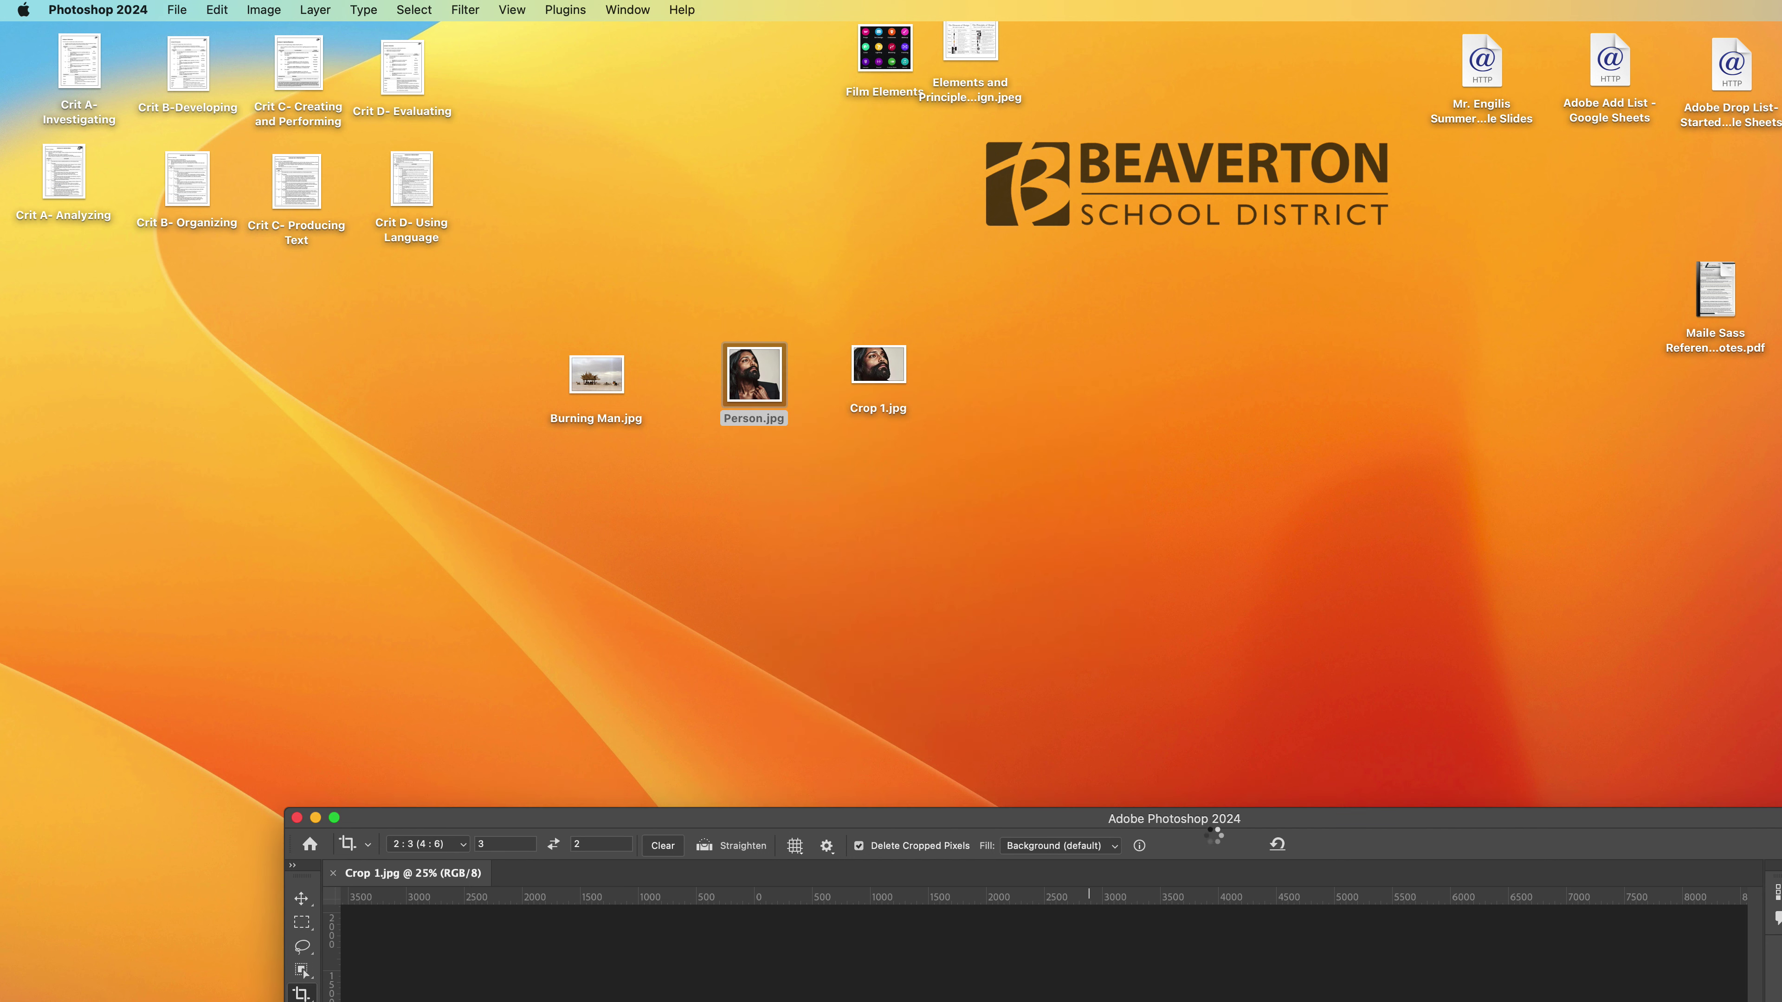
{"action": "left_click_drag", "start_coordinate": [1266, 833], "coordinate": [978, 32]}
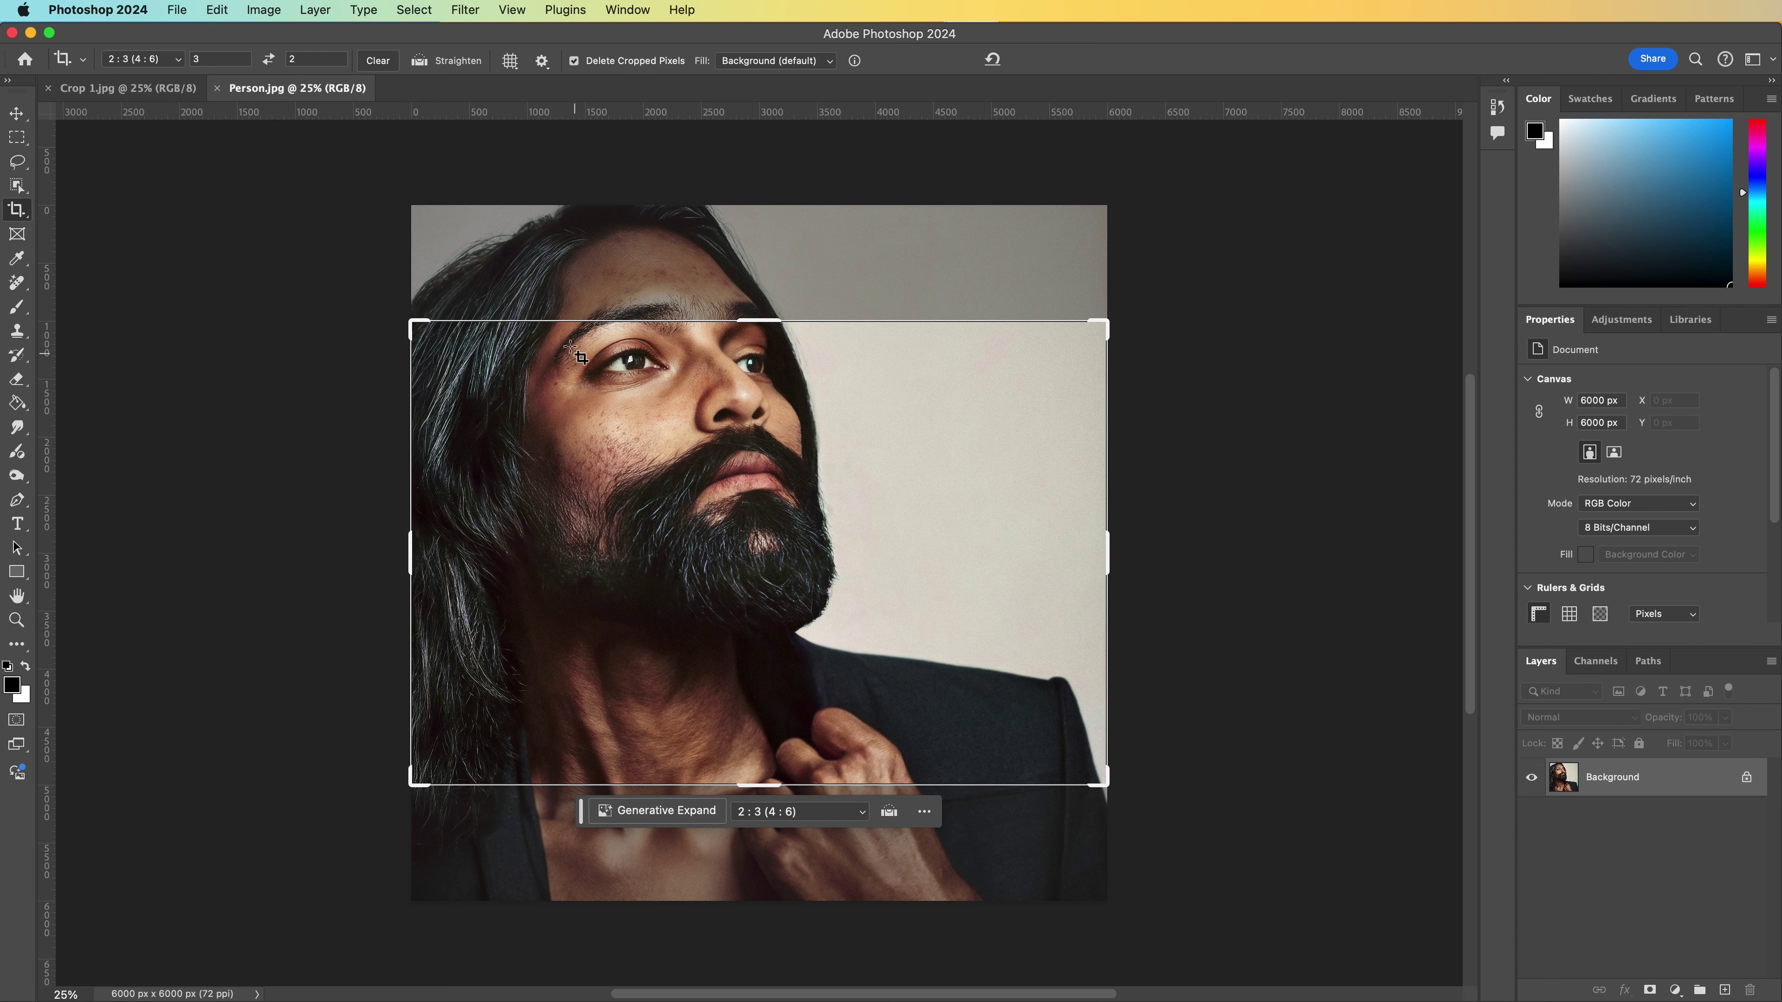
Flip the 2:3 crop to portrait, frame the face and hands, and commit at 3594 × 5391 px.
{"action": "left_click", "coordinate": [267, 59]}
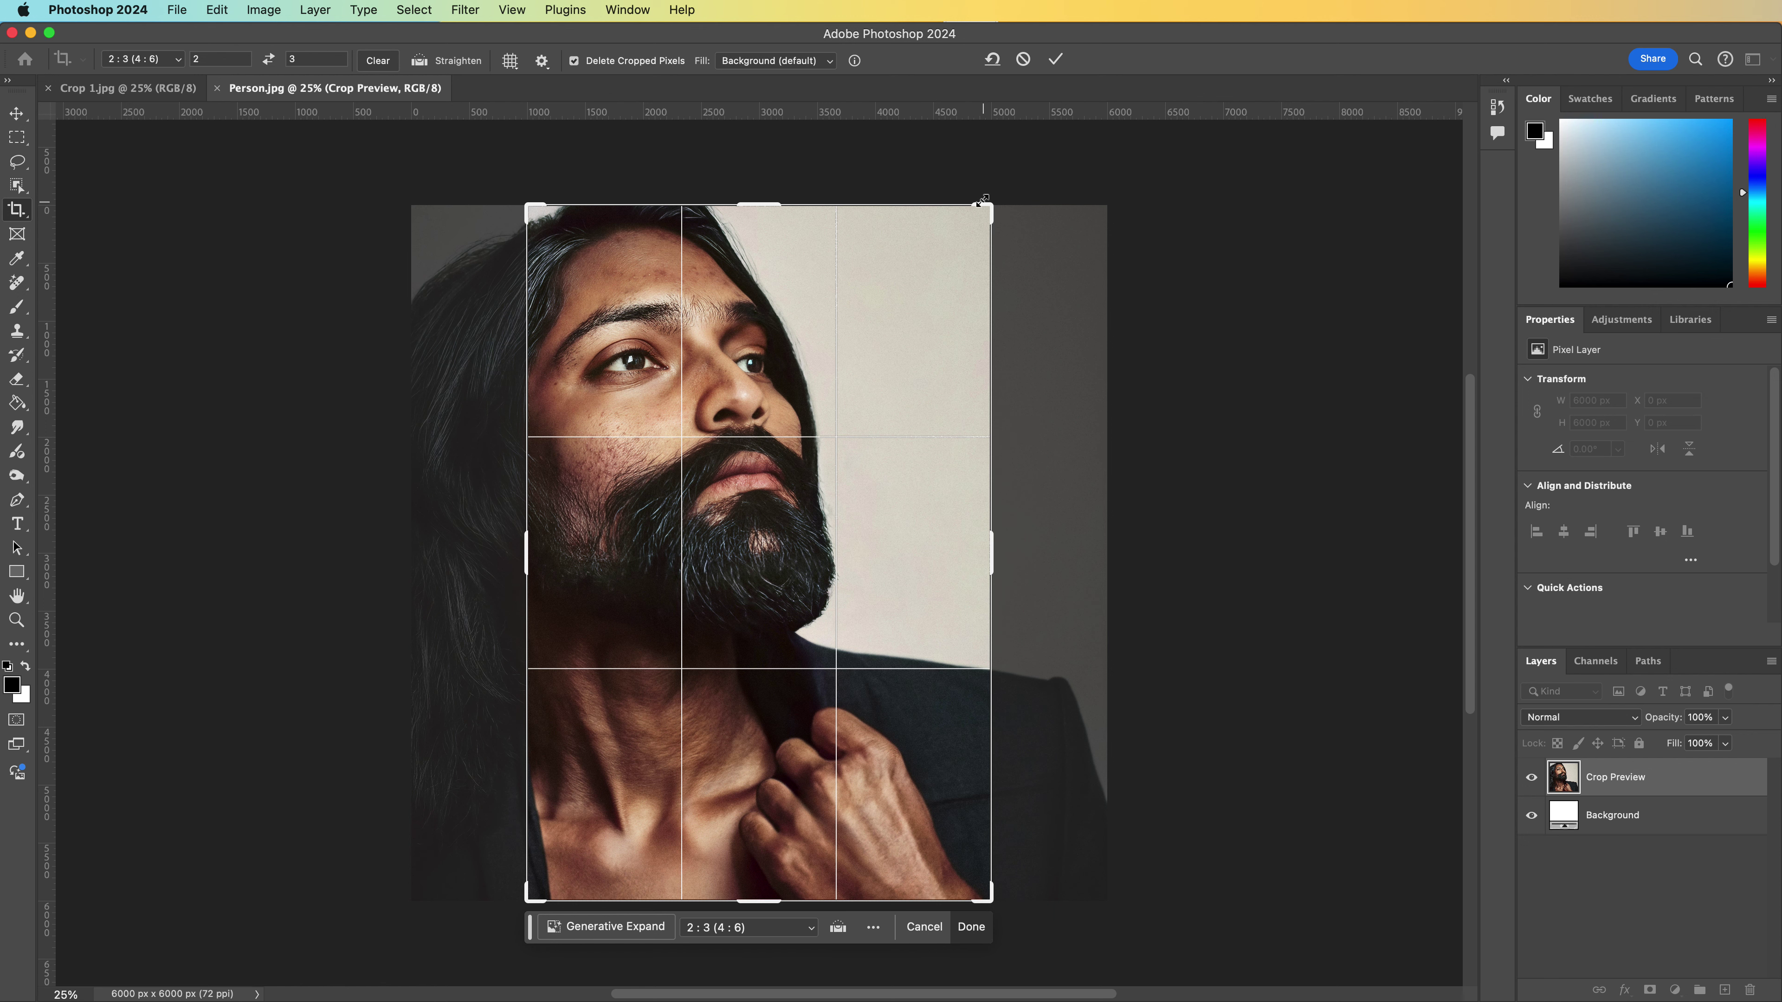
{"action": "left_click_drag", "start_coordinate": [986, 208], "coordinate": [943, 229]}
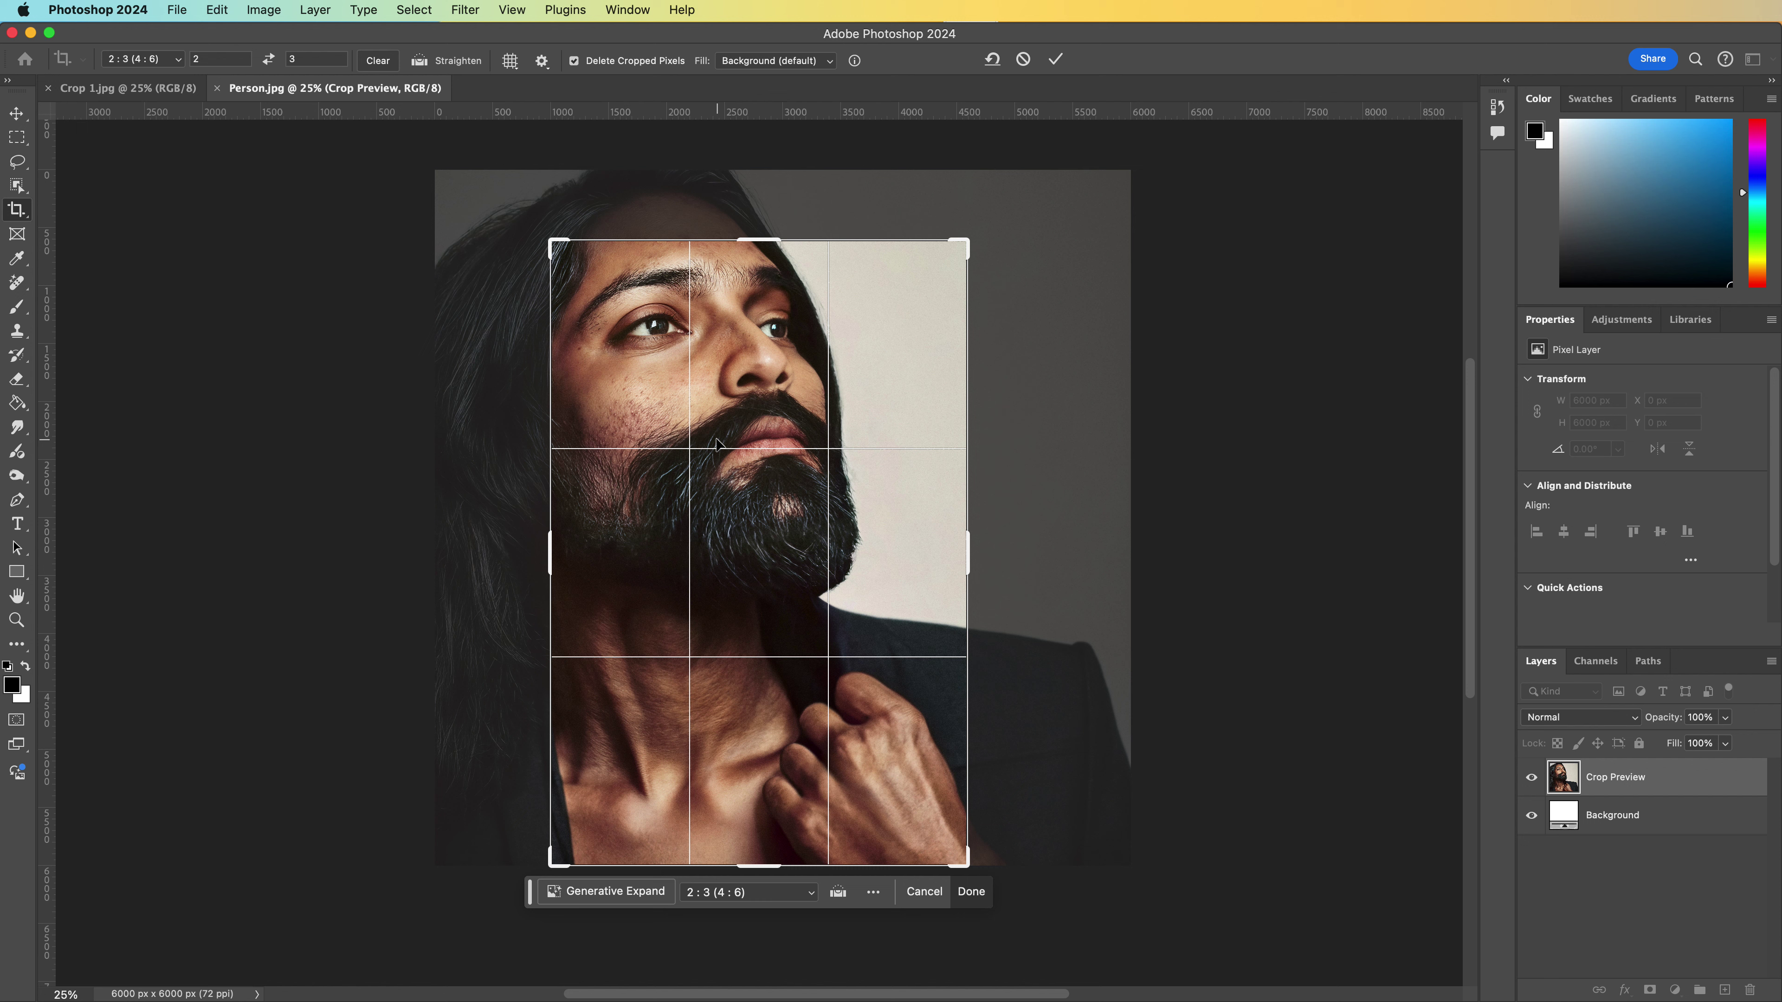
{"action": "left_click", "coordinate": [985, 896]}
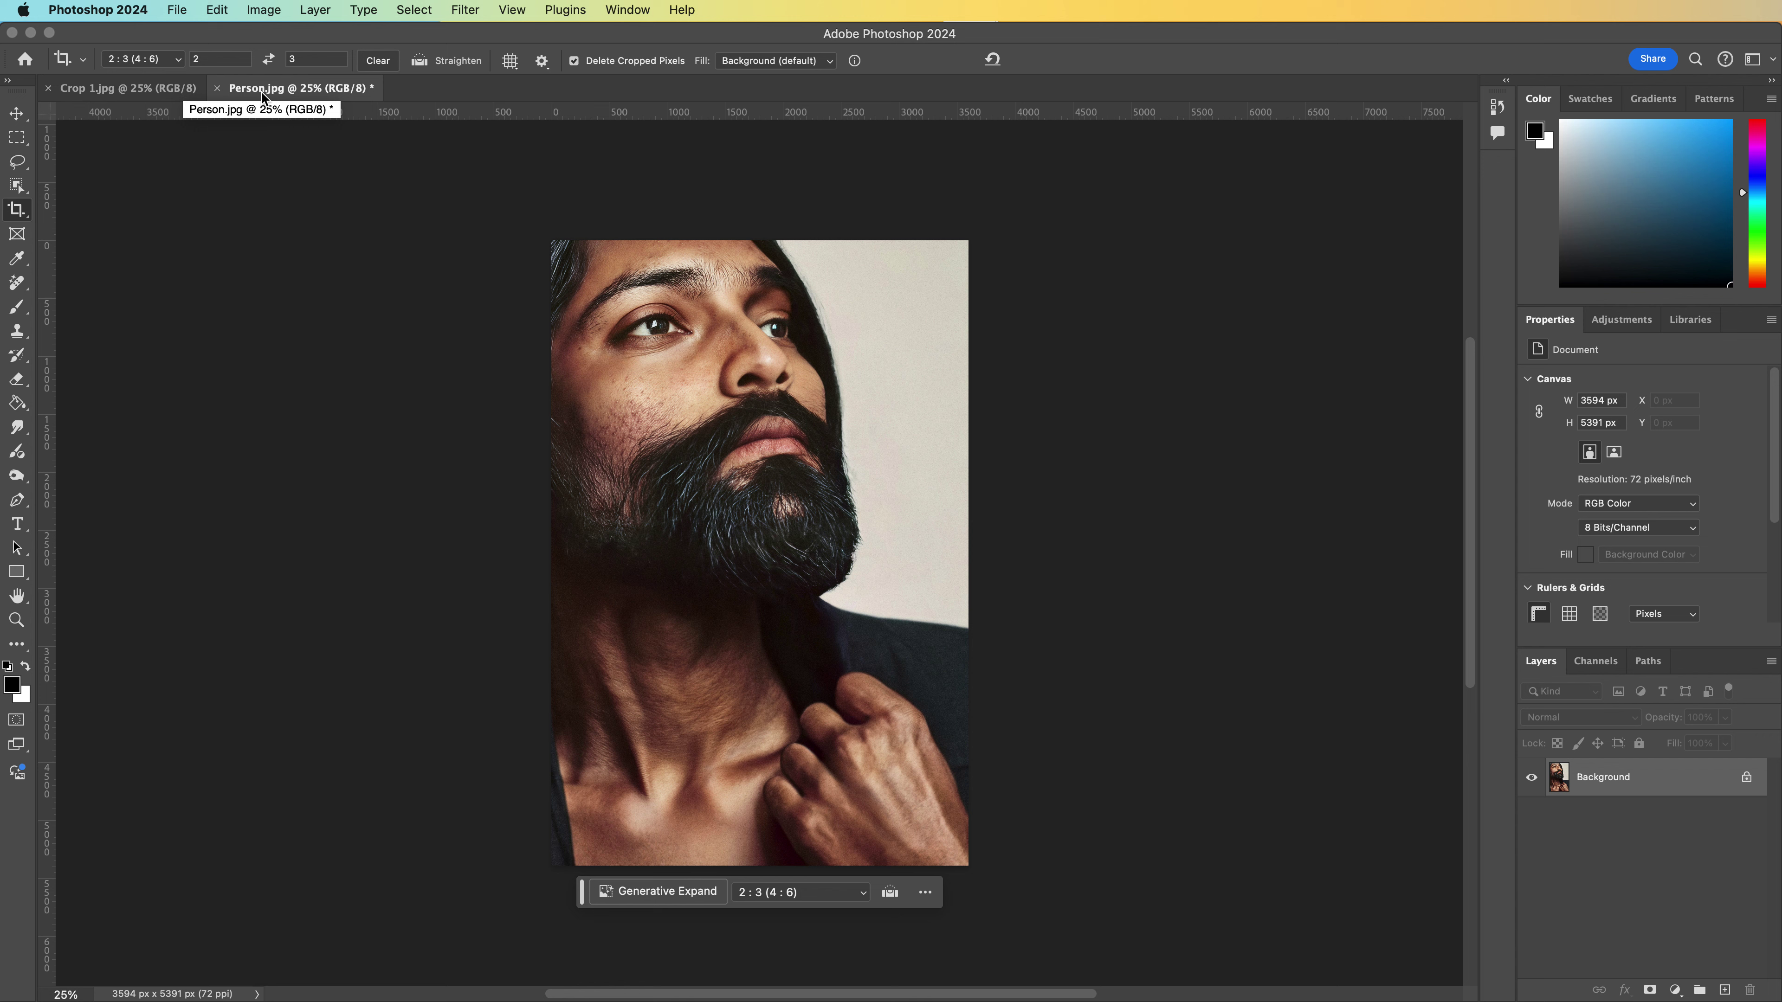
Save the cropped image to the Desktop as Crop 2.jpg at Maximum (12) JPEG quality.
{"action": "left_click", "coordinate": [176, 8]}
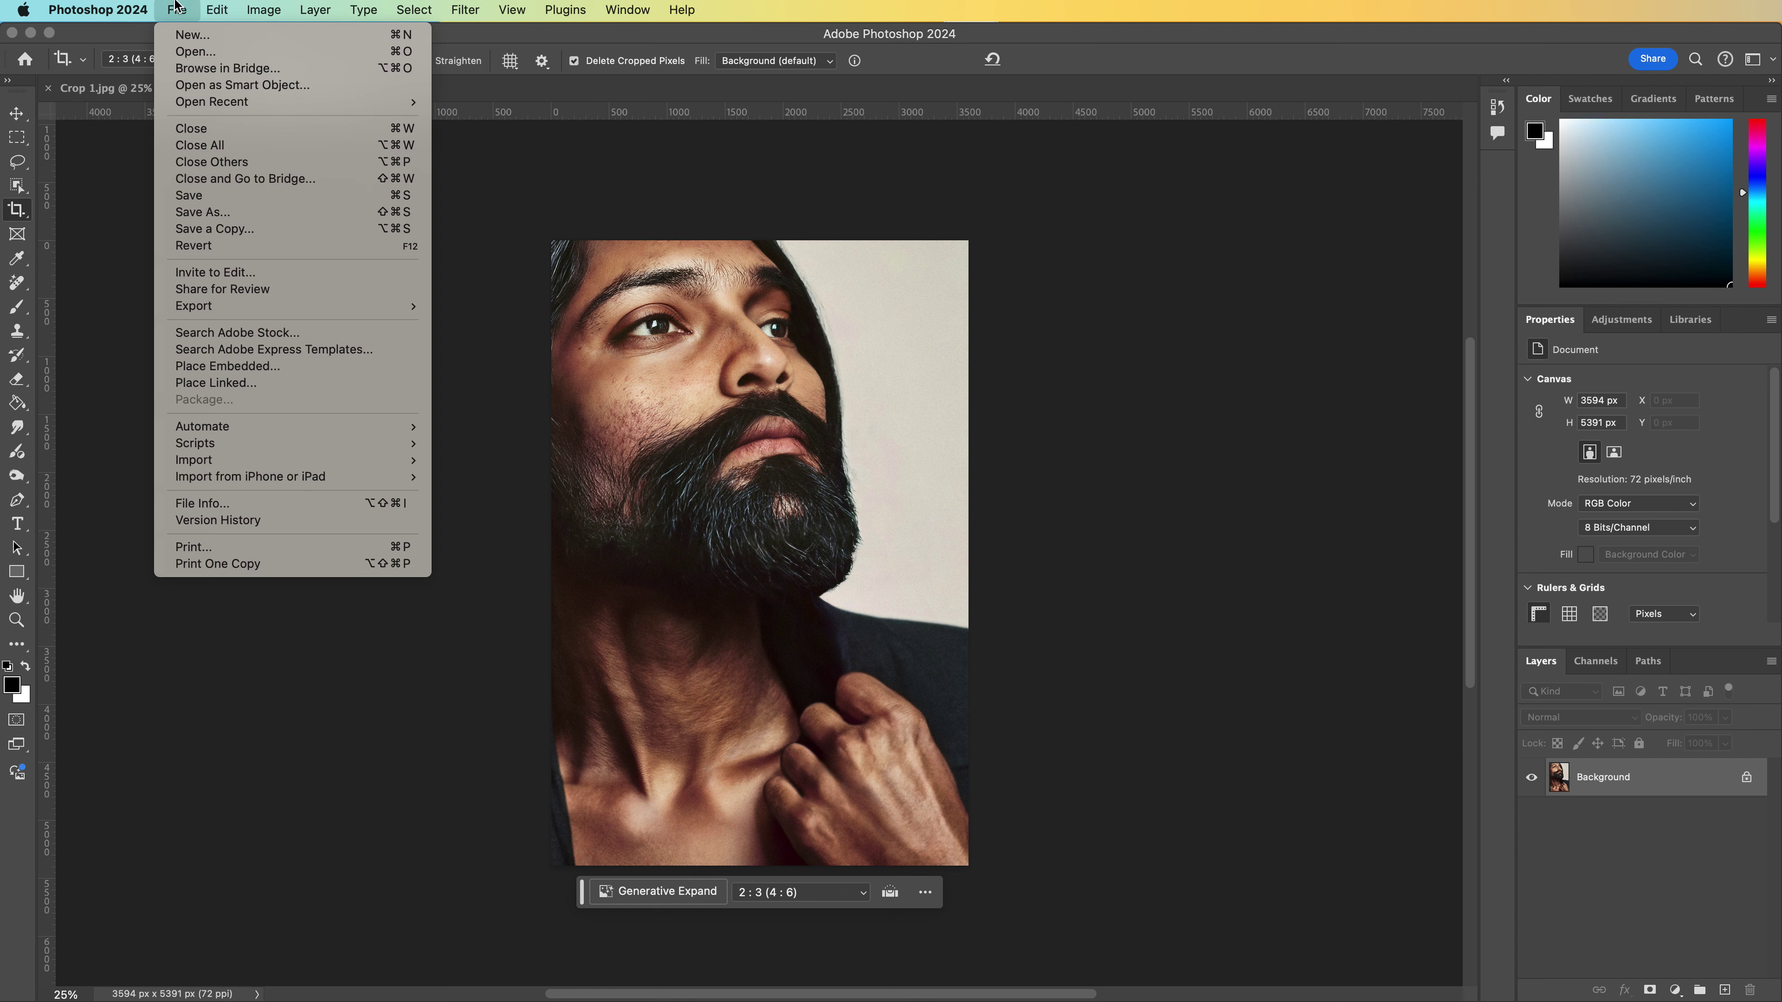
{"action": "left_click", "coordinate": [238, 212]}
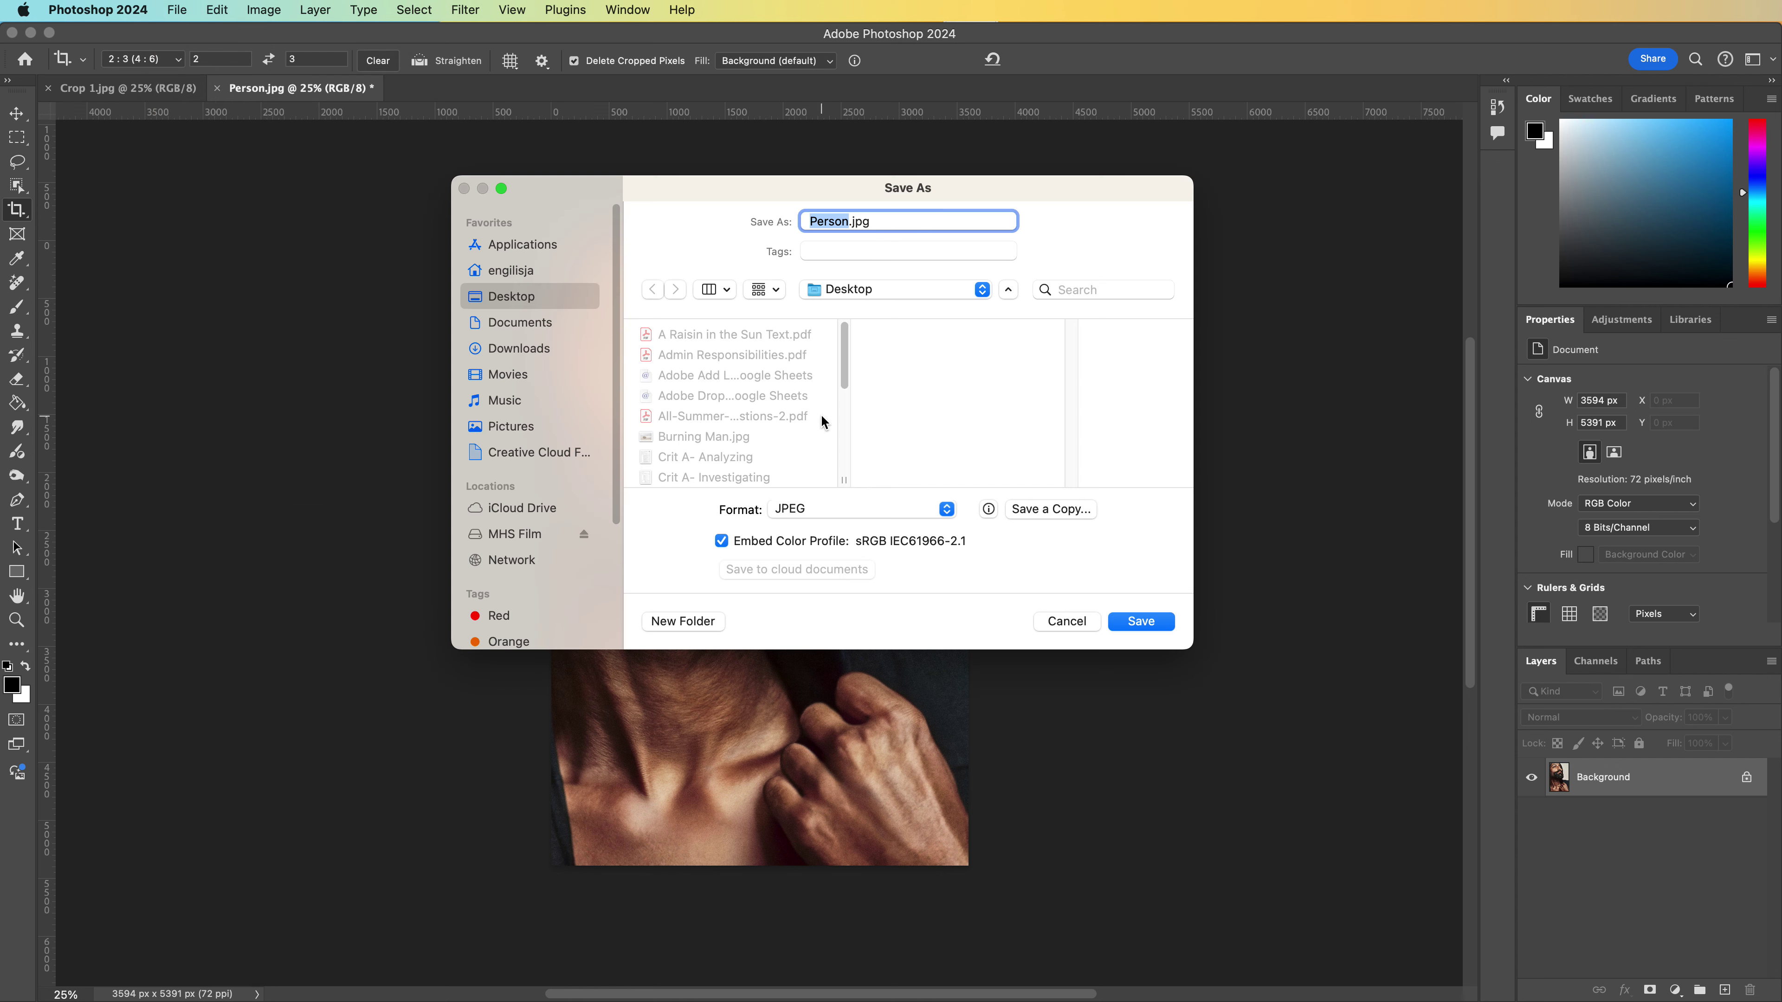
{"action": "type", "text": "Crop 2"}
{"action": "key", "text": "Return"}
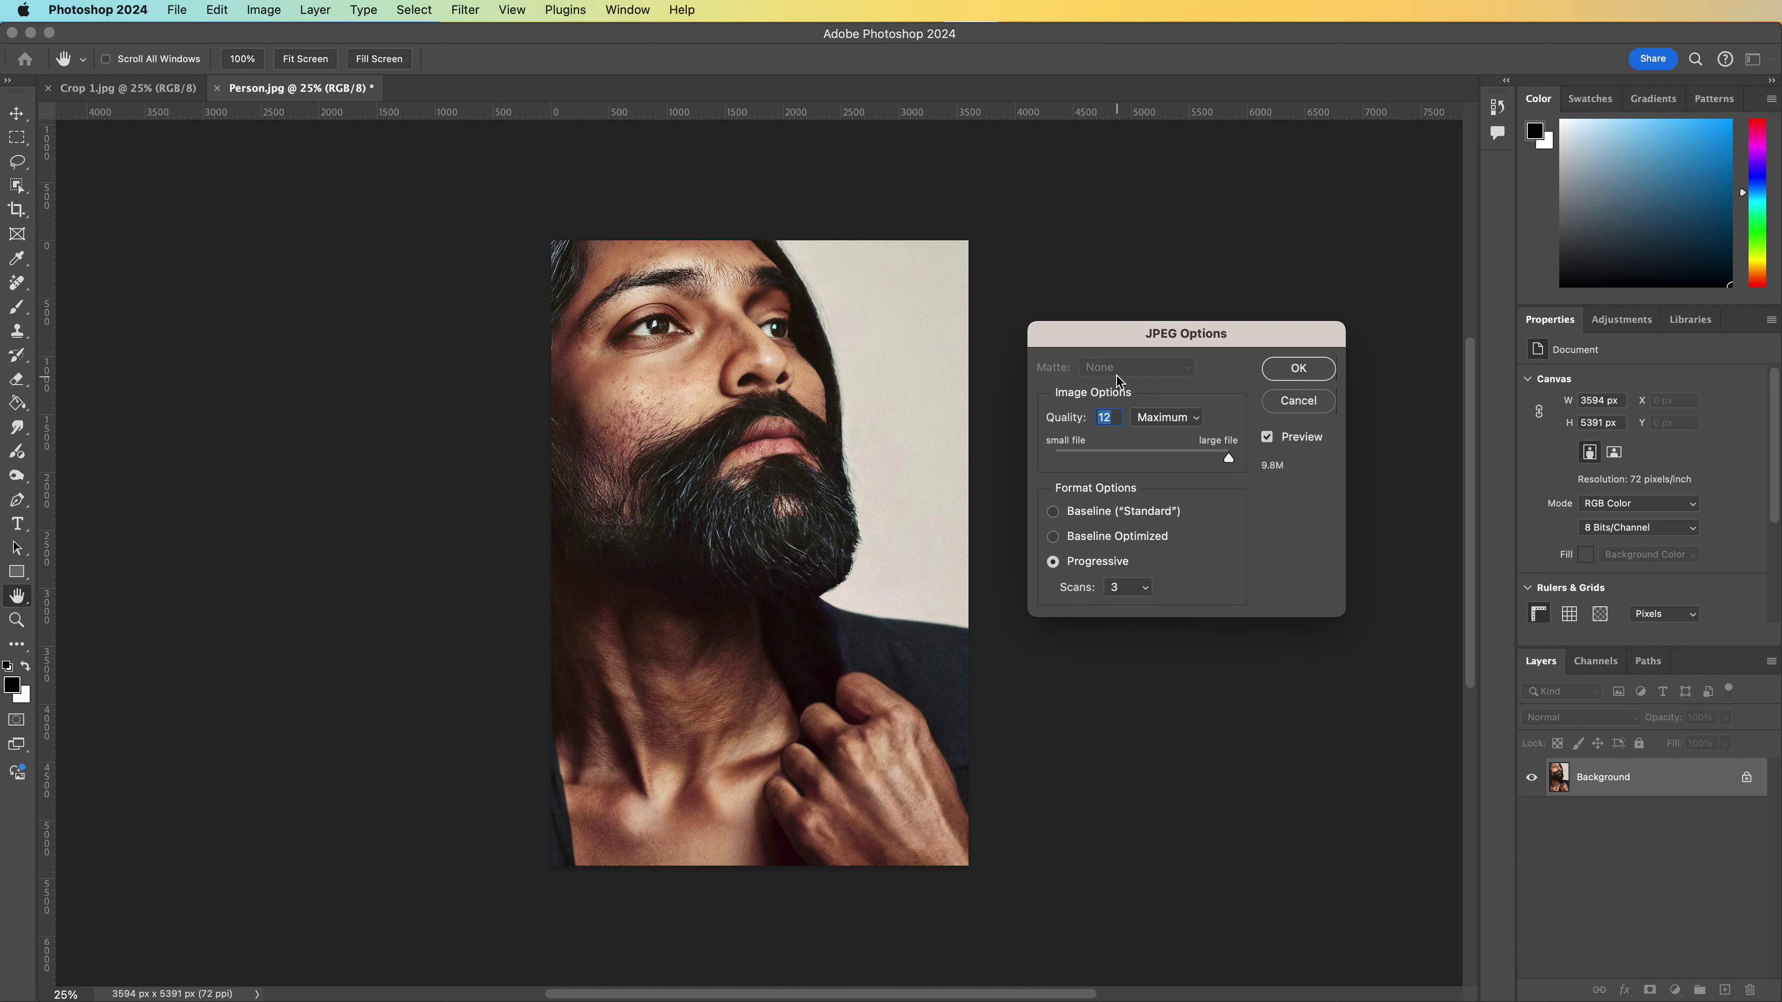
{"action": "left_click", "coordinate": [1299, 368]}
{"action": "left_click_drag", "start_coordinate": [990, 37], "coordinate": [1160, 737]}
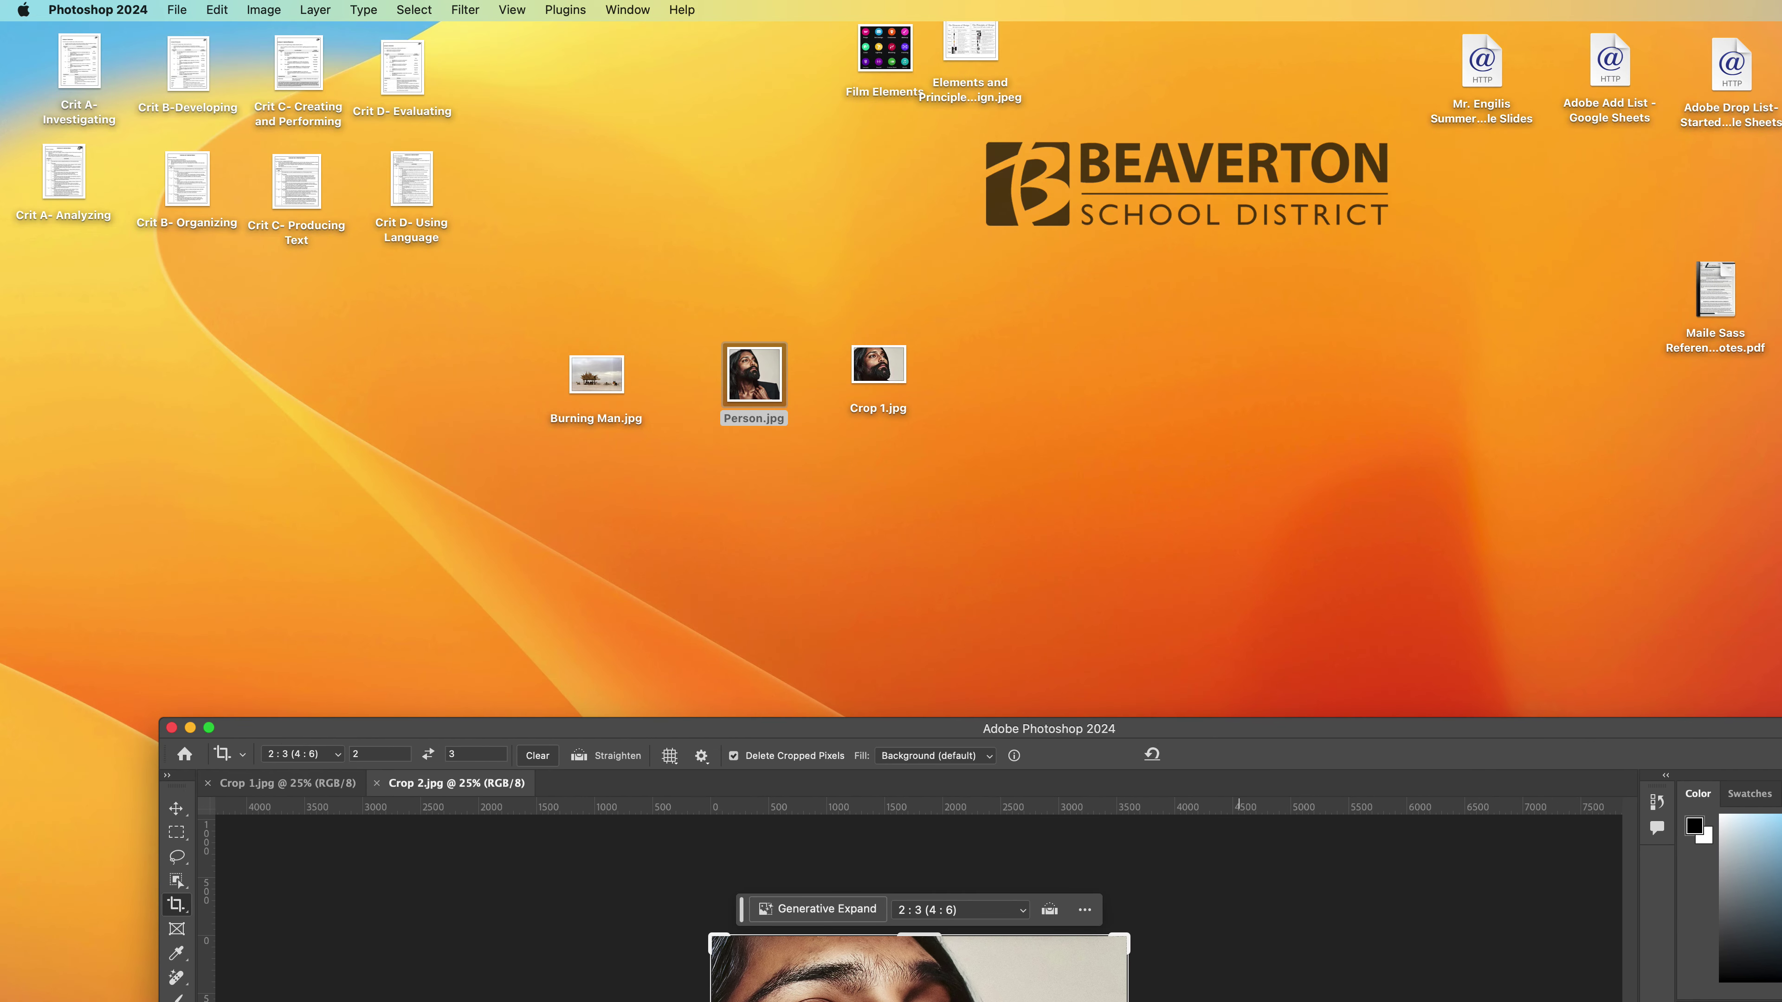
Line up Crop 2.jpg beside Crop 1.jpg, move Burning Man.jpg left, and select Crop 1.jpg.
{"action": "left_click_drag", "start_coordinate": [1126, 382], "coordinate": [989, 370]}
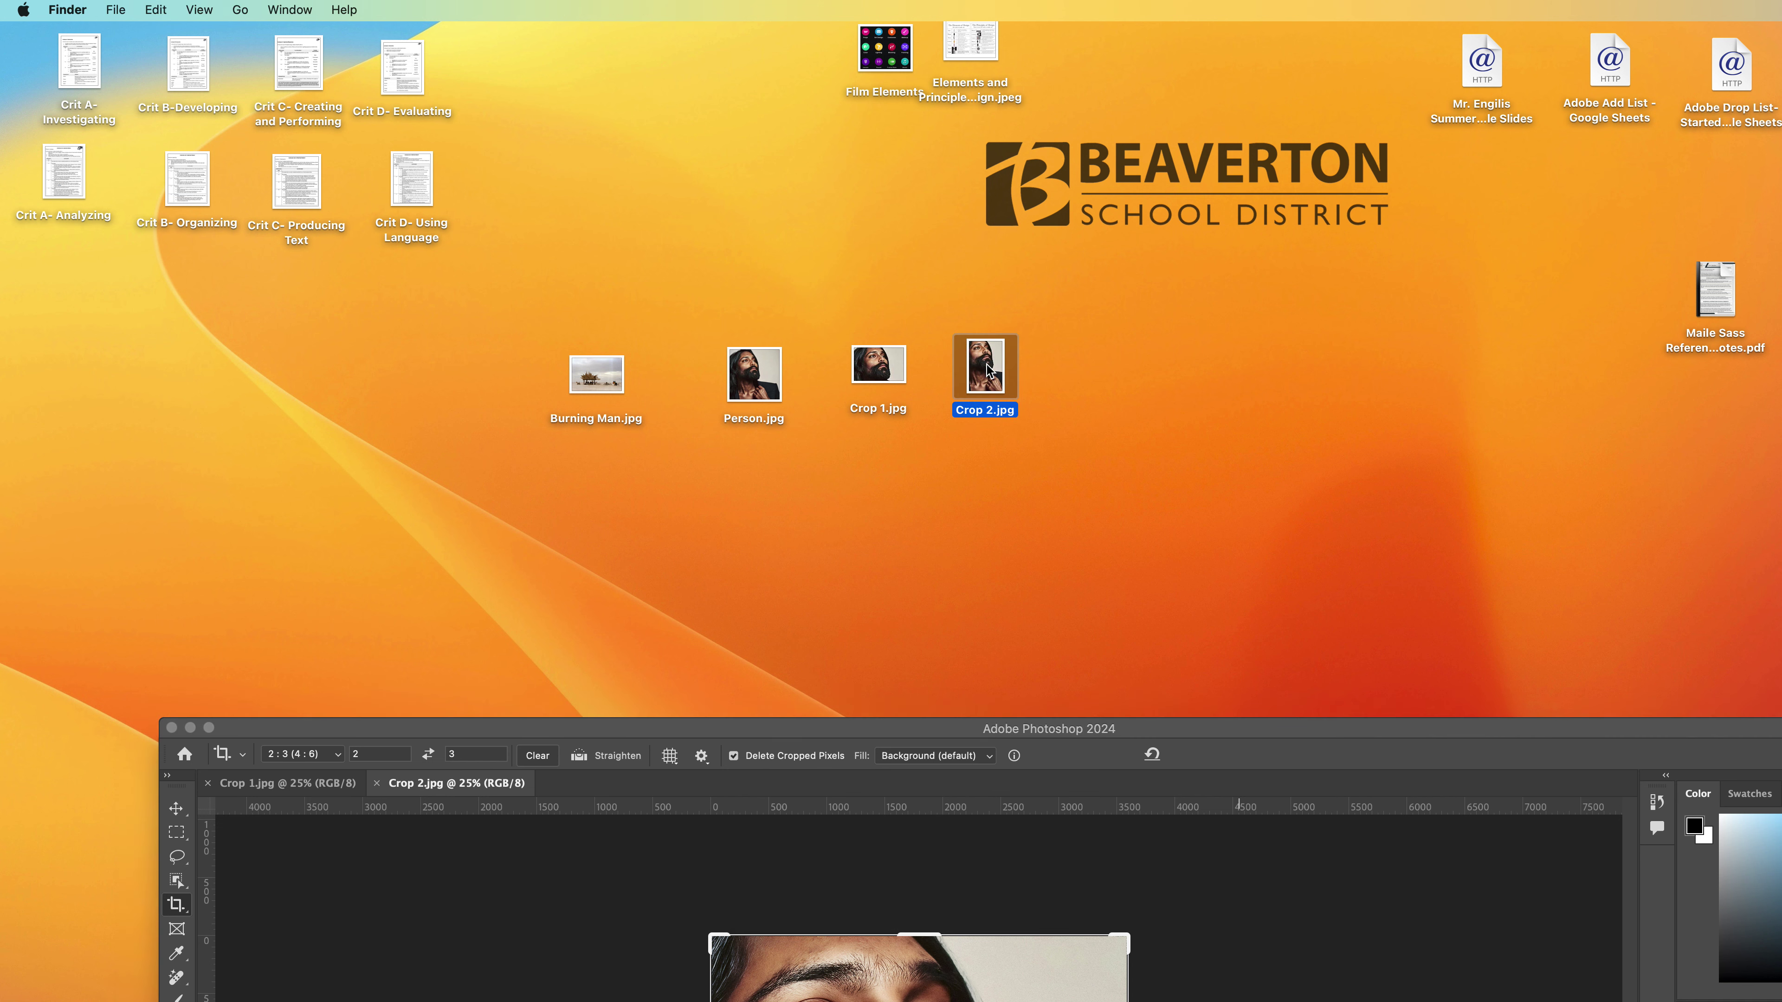
{"action": "left_click_drag", "start_coordinate": [600, 375], "coordinate": [400, 368]}
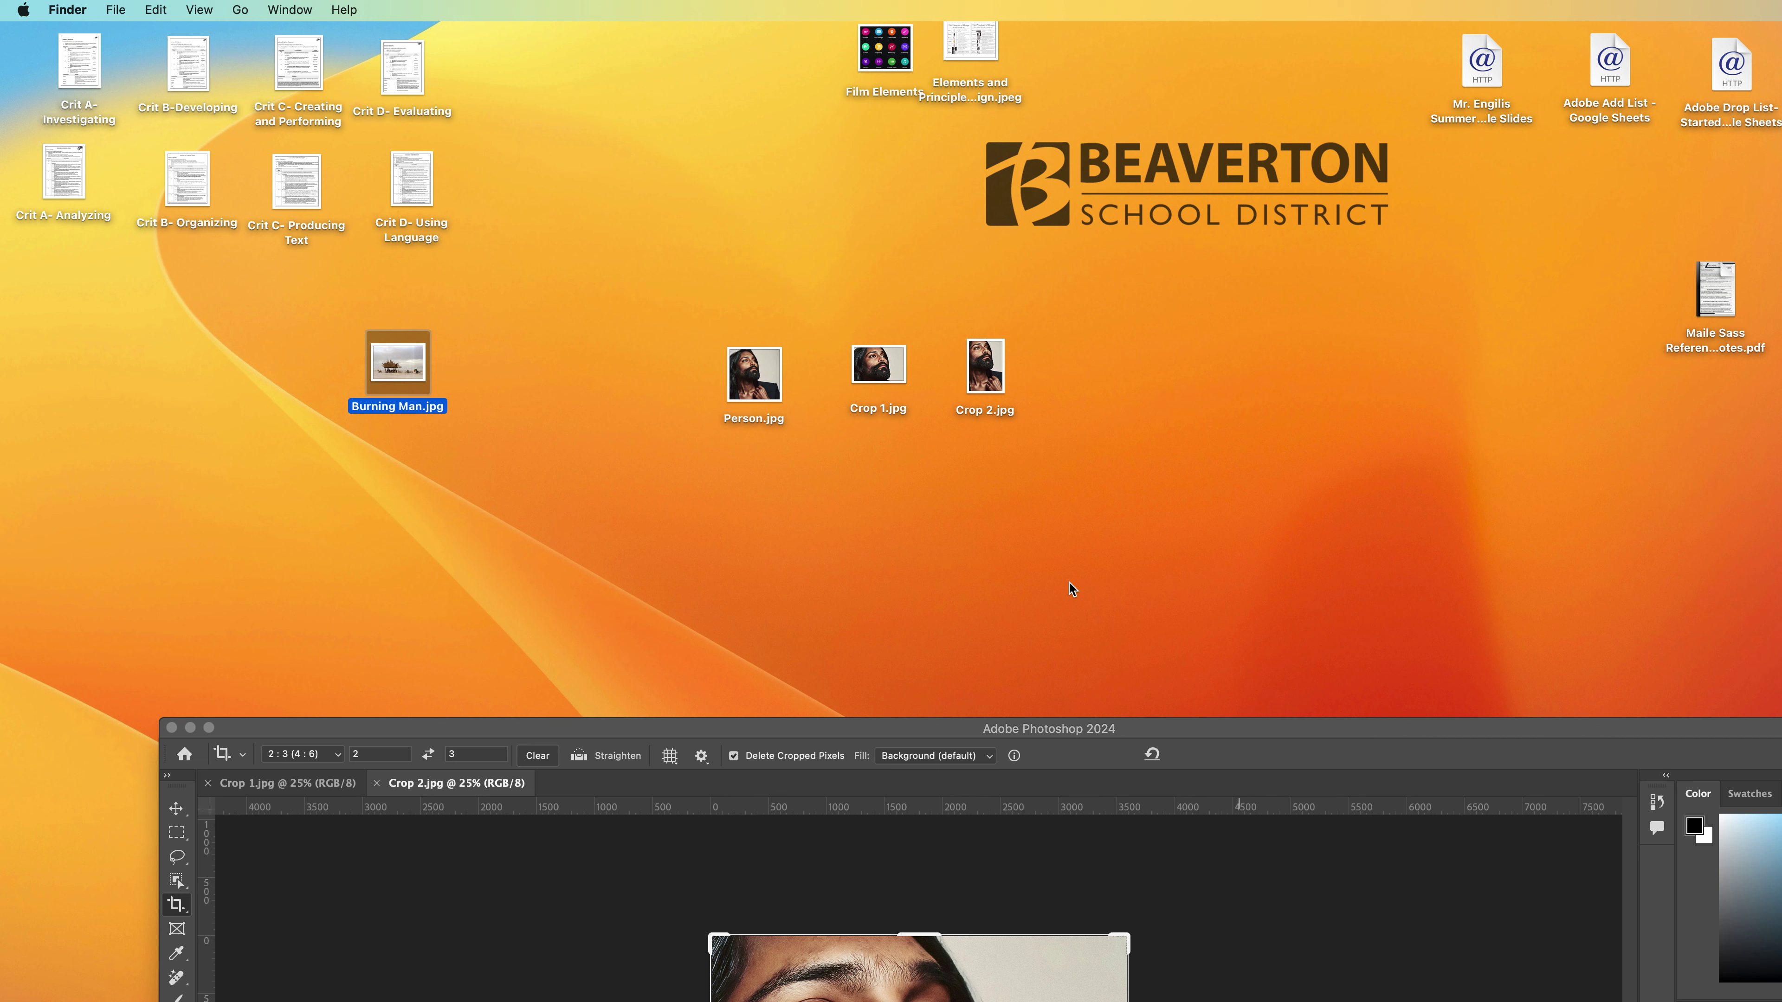
{"action": "left_click", "coordinate": [894, 377]}
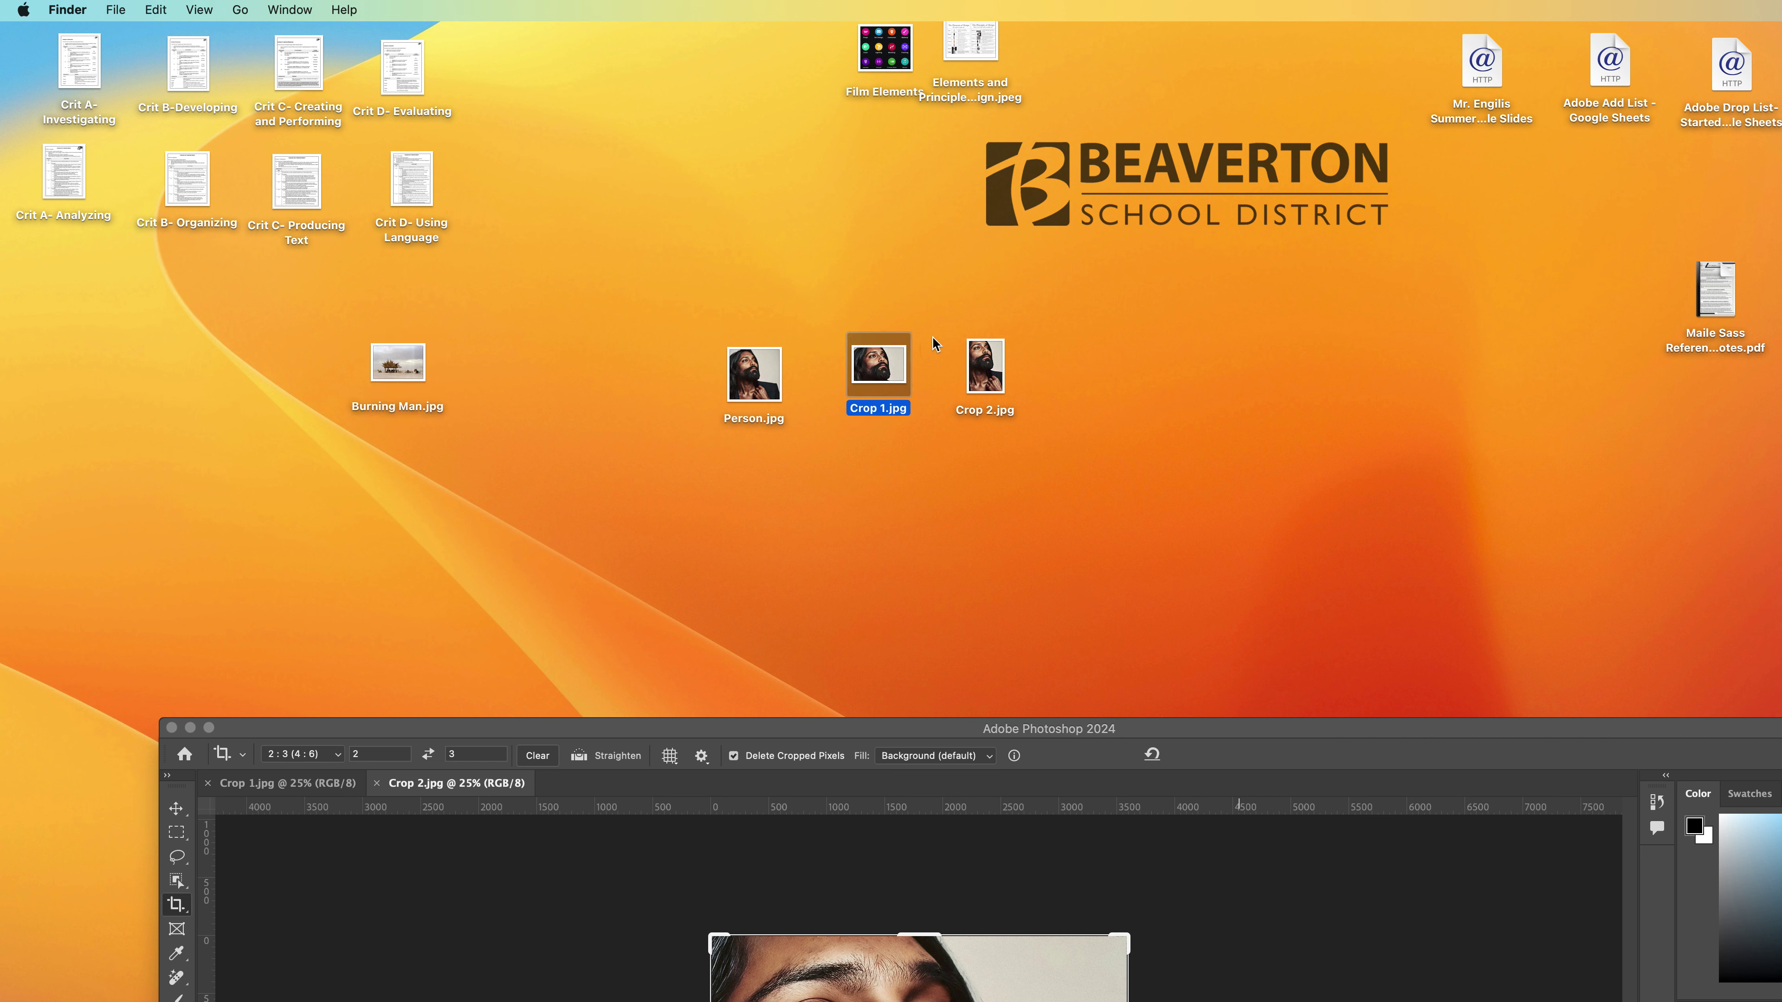
{"action": "double_click", "coordinate": [879, 365]}
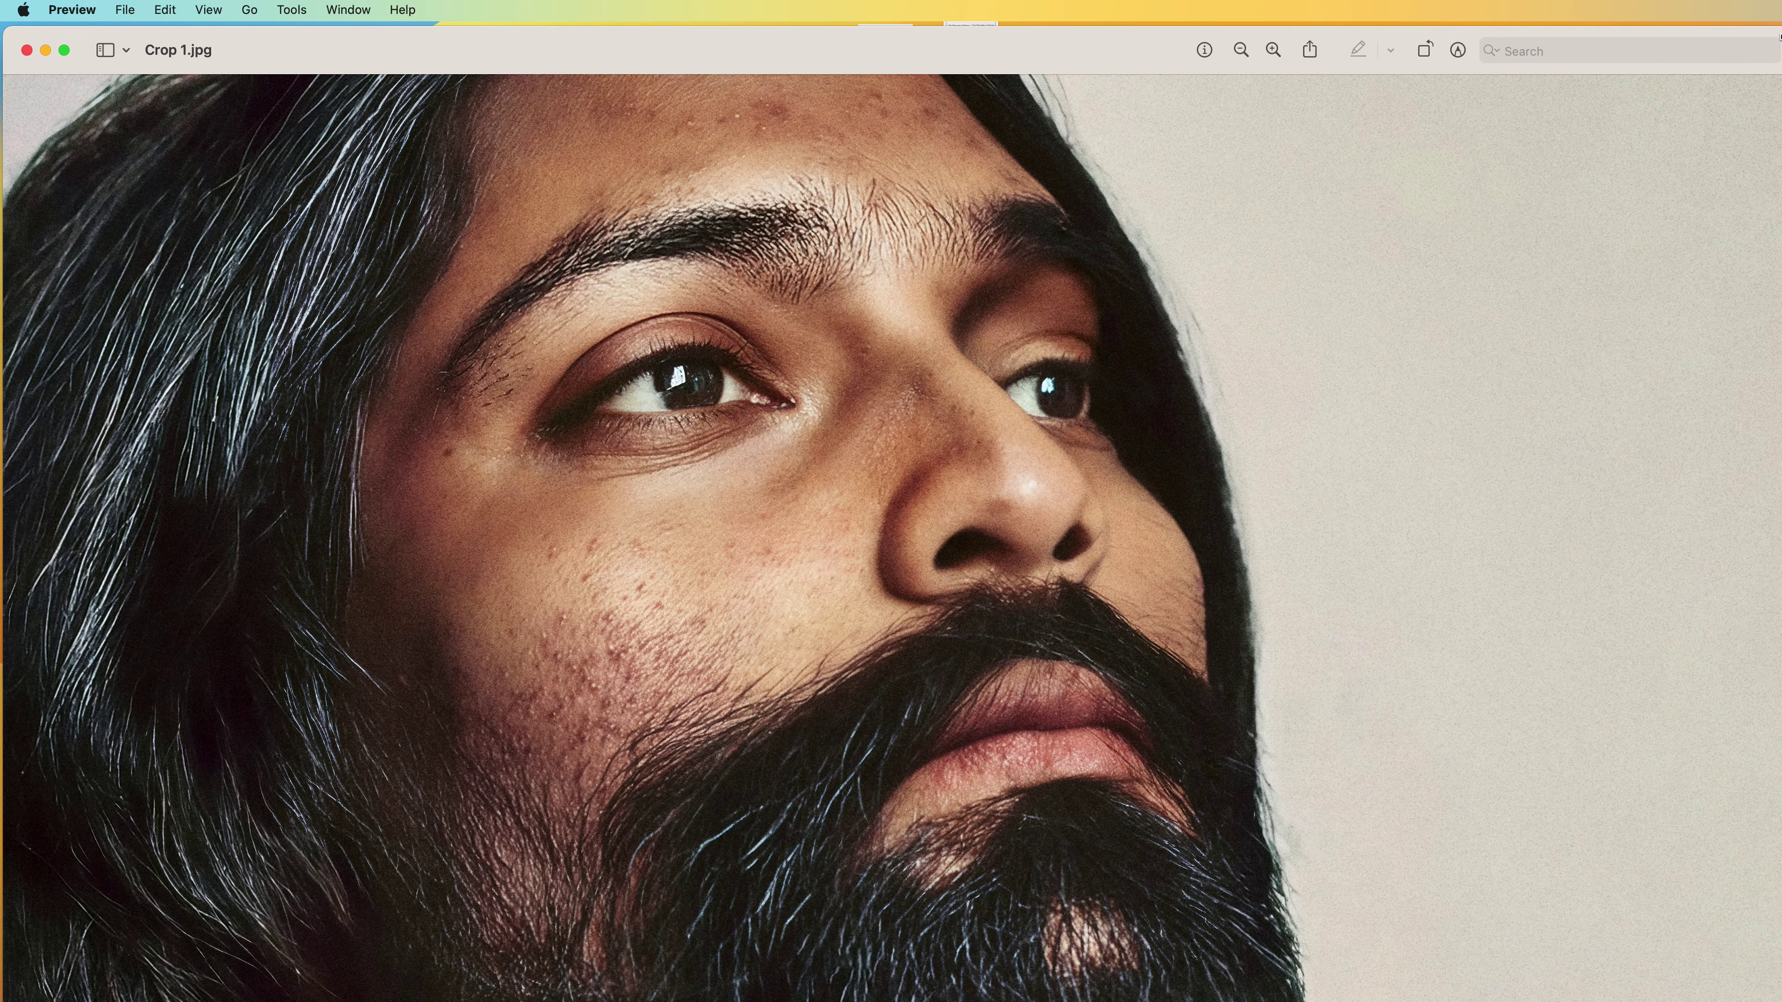
{"action": "left_click_drag", "start_coordinate": [1780, 36], "coordinate": [1072, 540]}
{"action": "left_click_drag", "start_coordinate": [648, 545], "coordinate": [790, 160]}
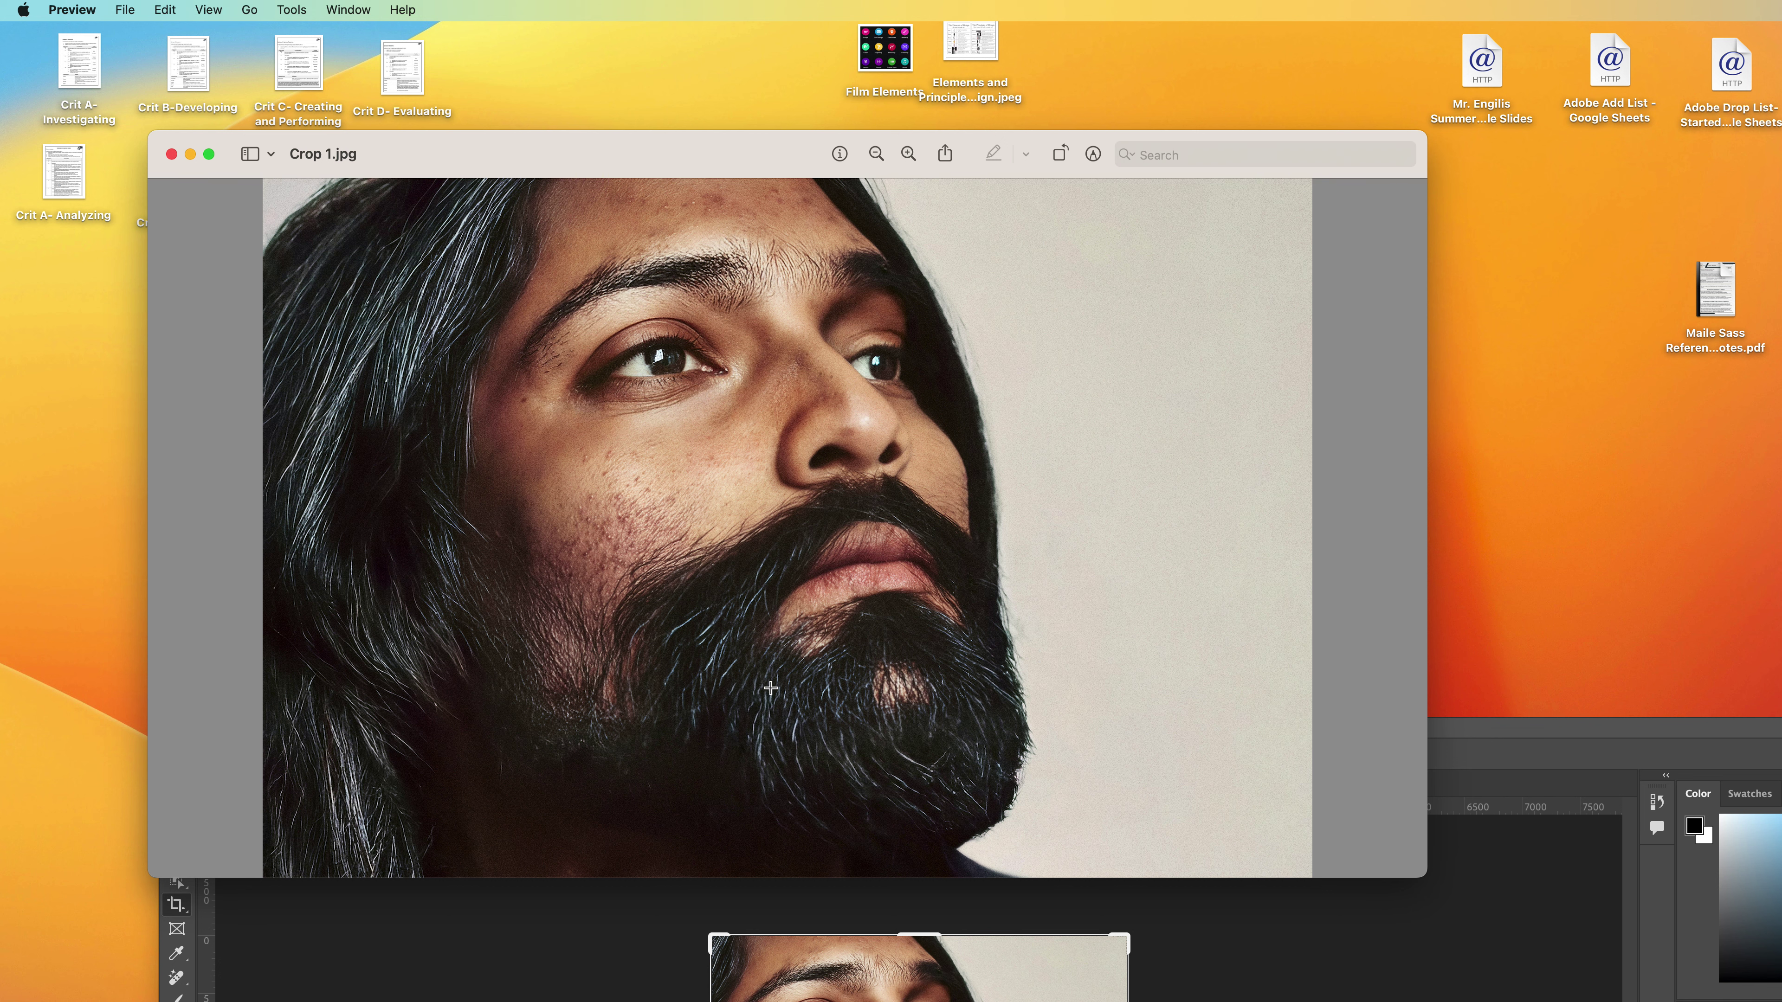
{"action": "left_click", "coordinate": [171, 154]}
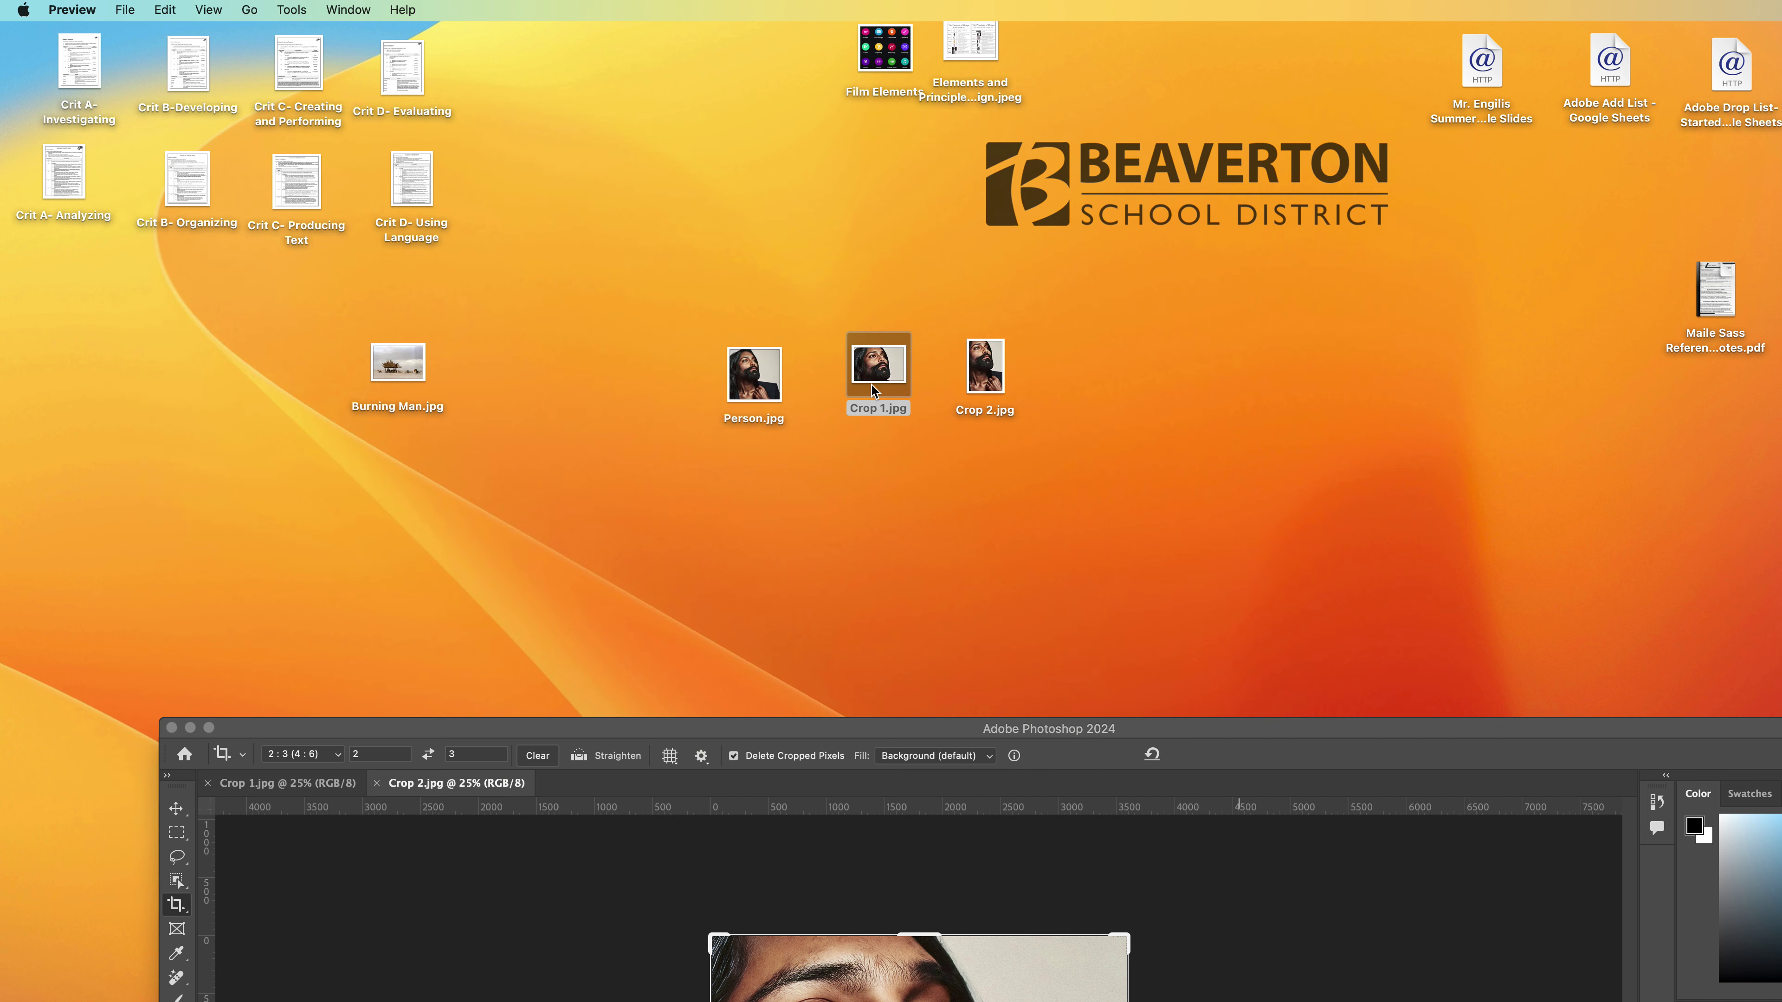
{"action": "left_click", "coordinate": [987, 370]}
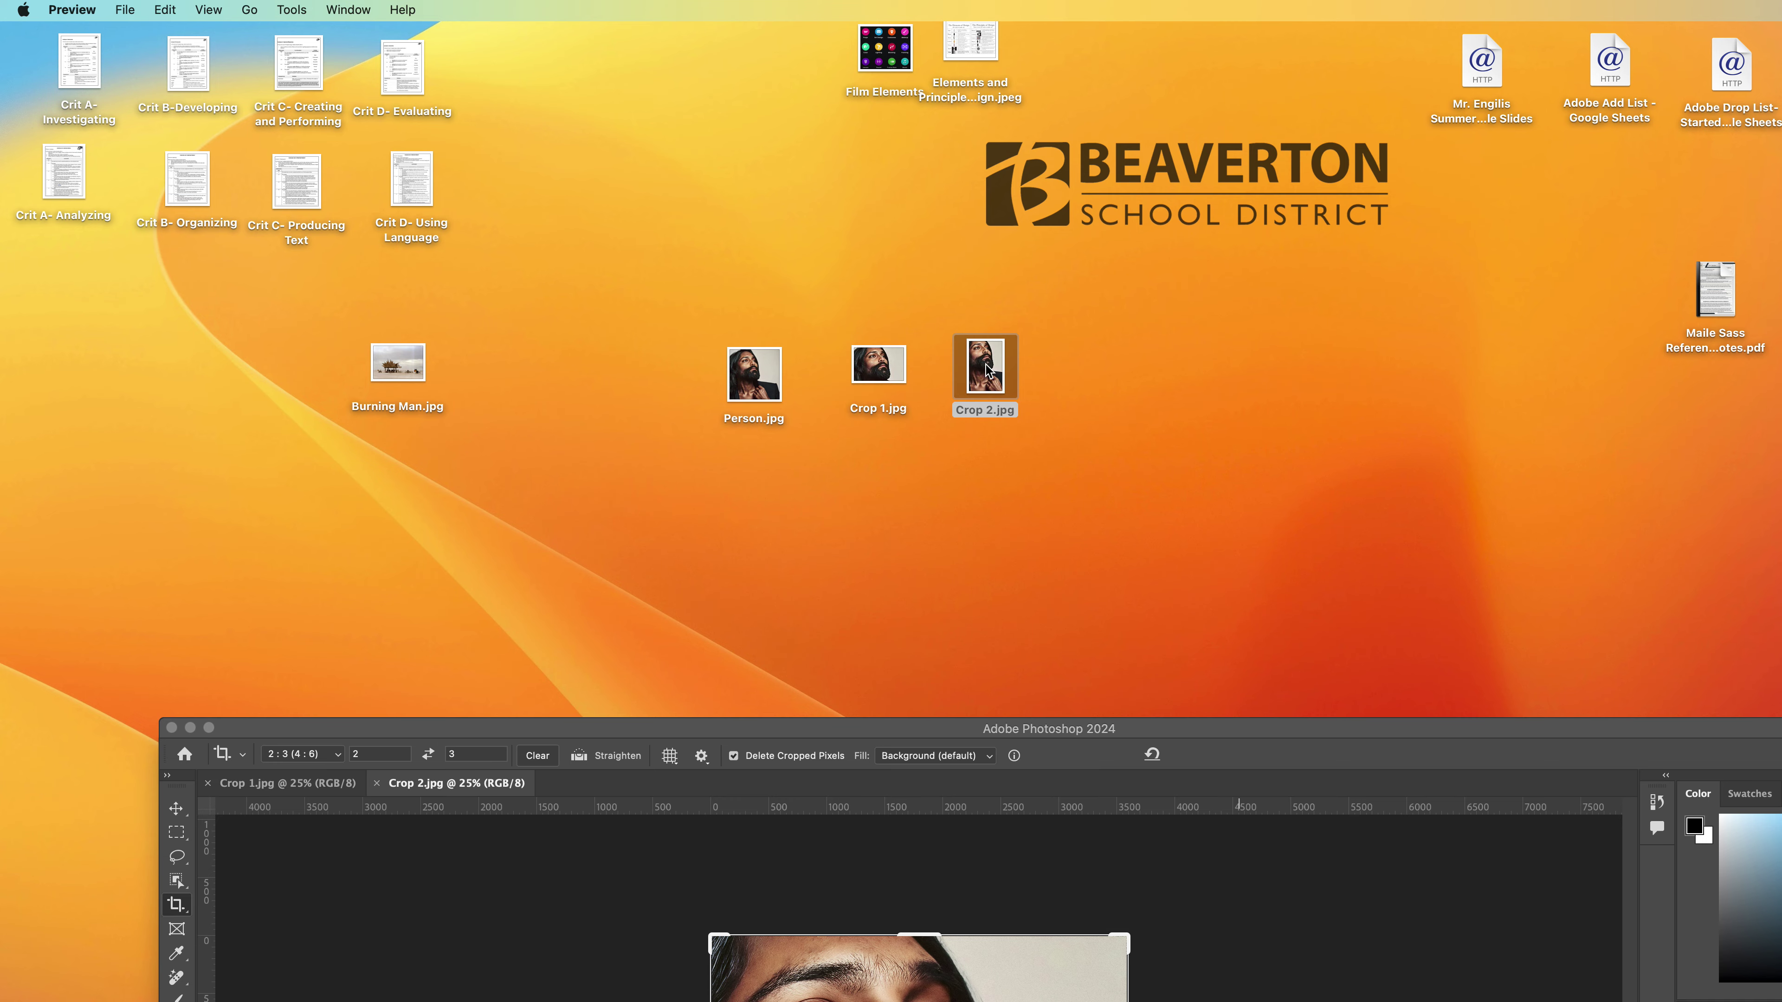
{"action": "double_click", "coordinate": [987, 369]}
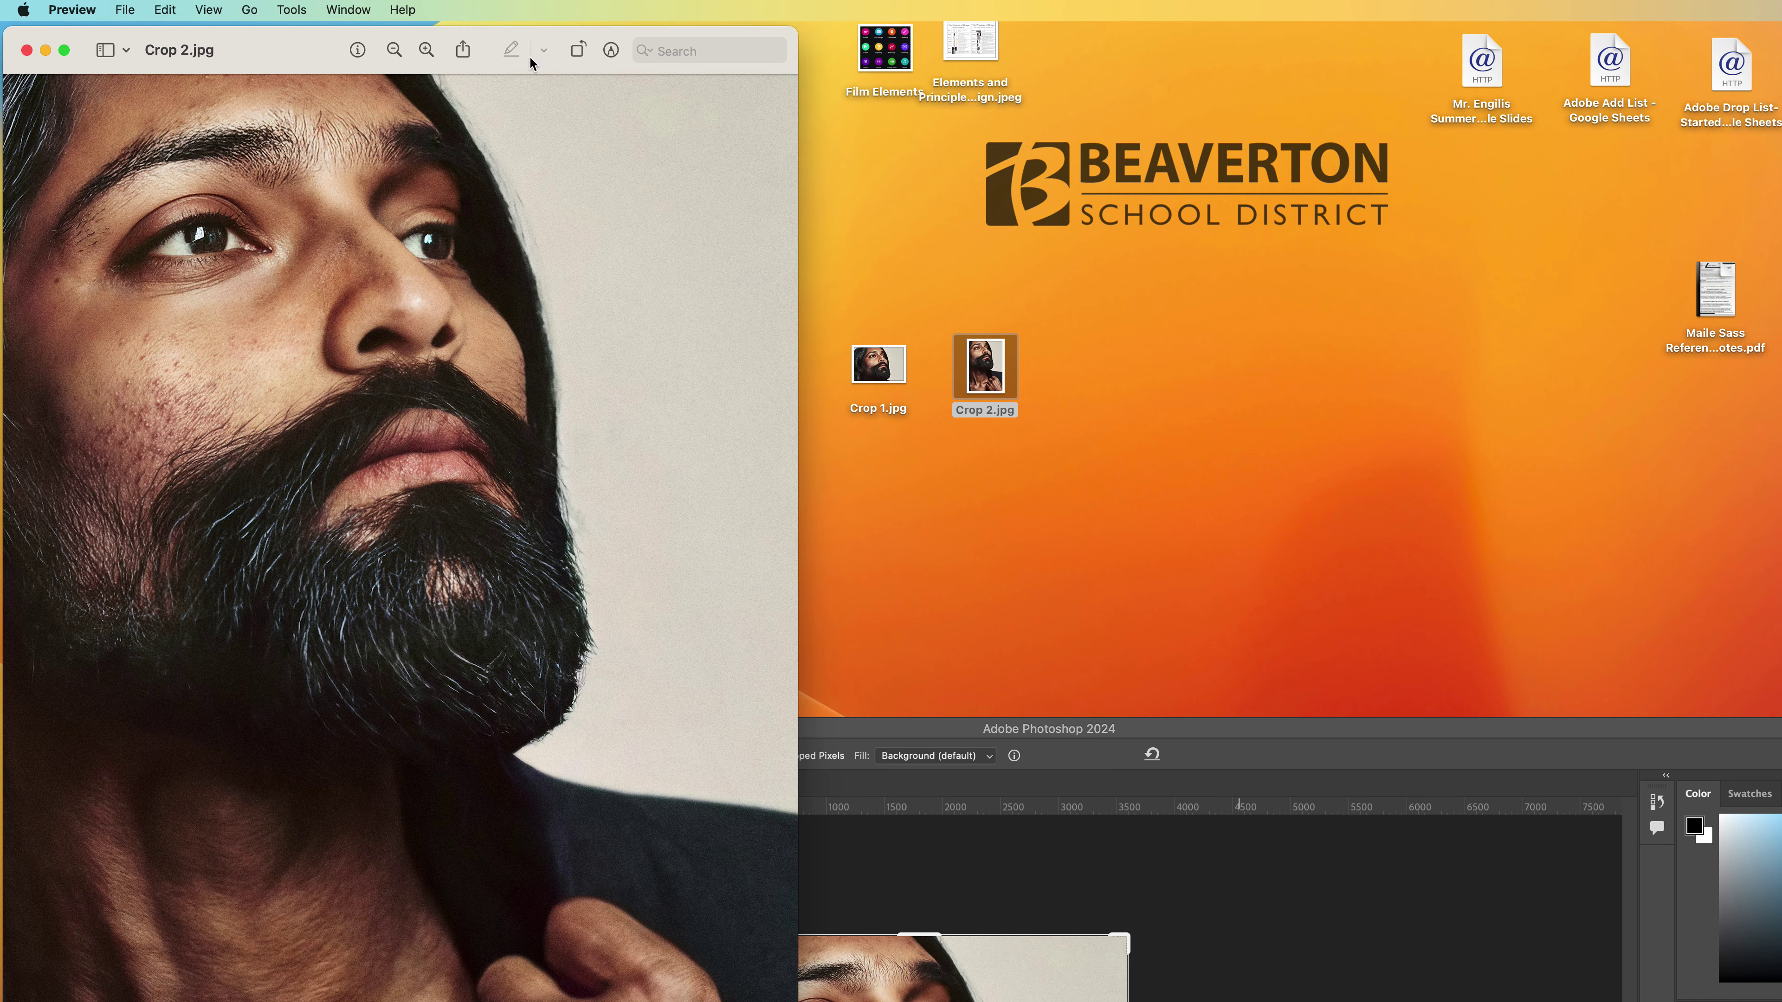
{"action": "left_click_drag", "start_coordinate": [798, 30], "coordinate": [593, 247]}
{"action": "left_click_drag", "start_coordinate": [291, 267], "coordinate": [290, 350]}
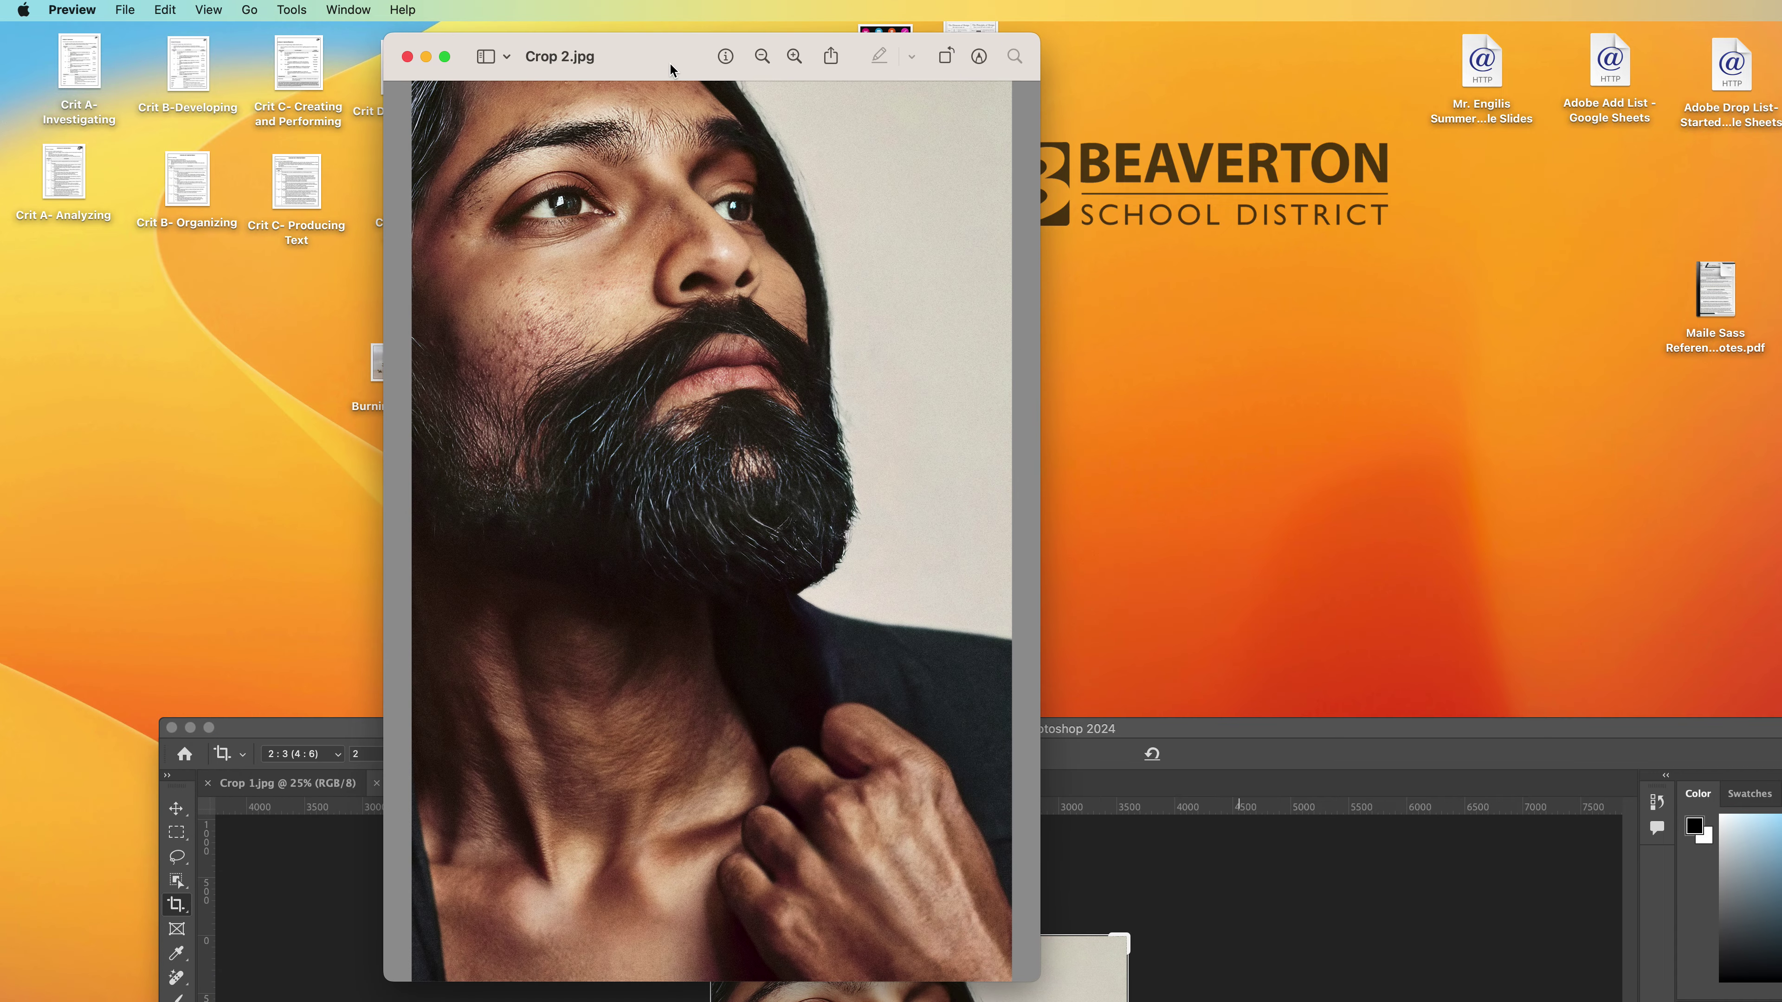
{"action": "left_click_drag", "start_coordinate": [668, 68], "coordinate": [723, 74]}
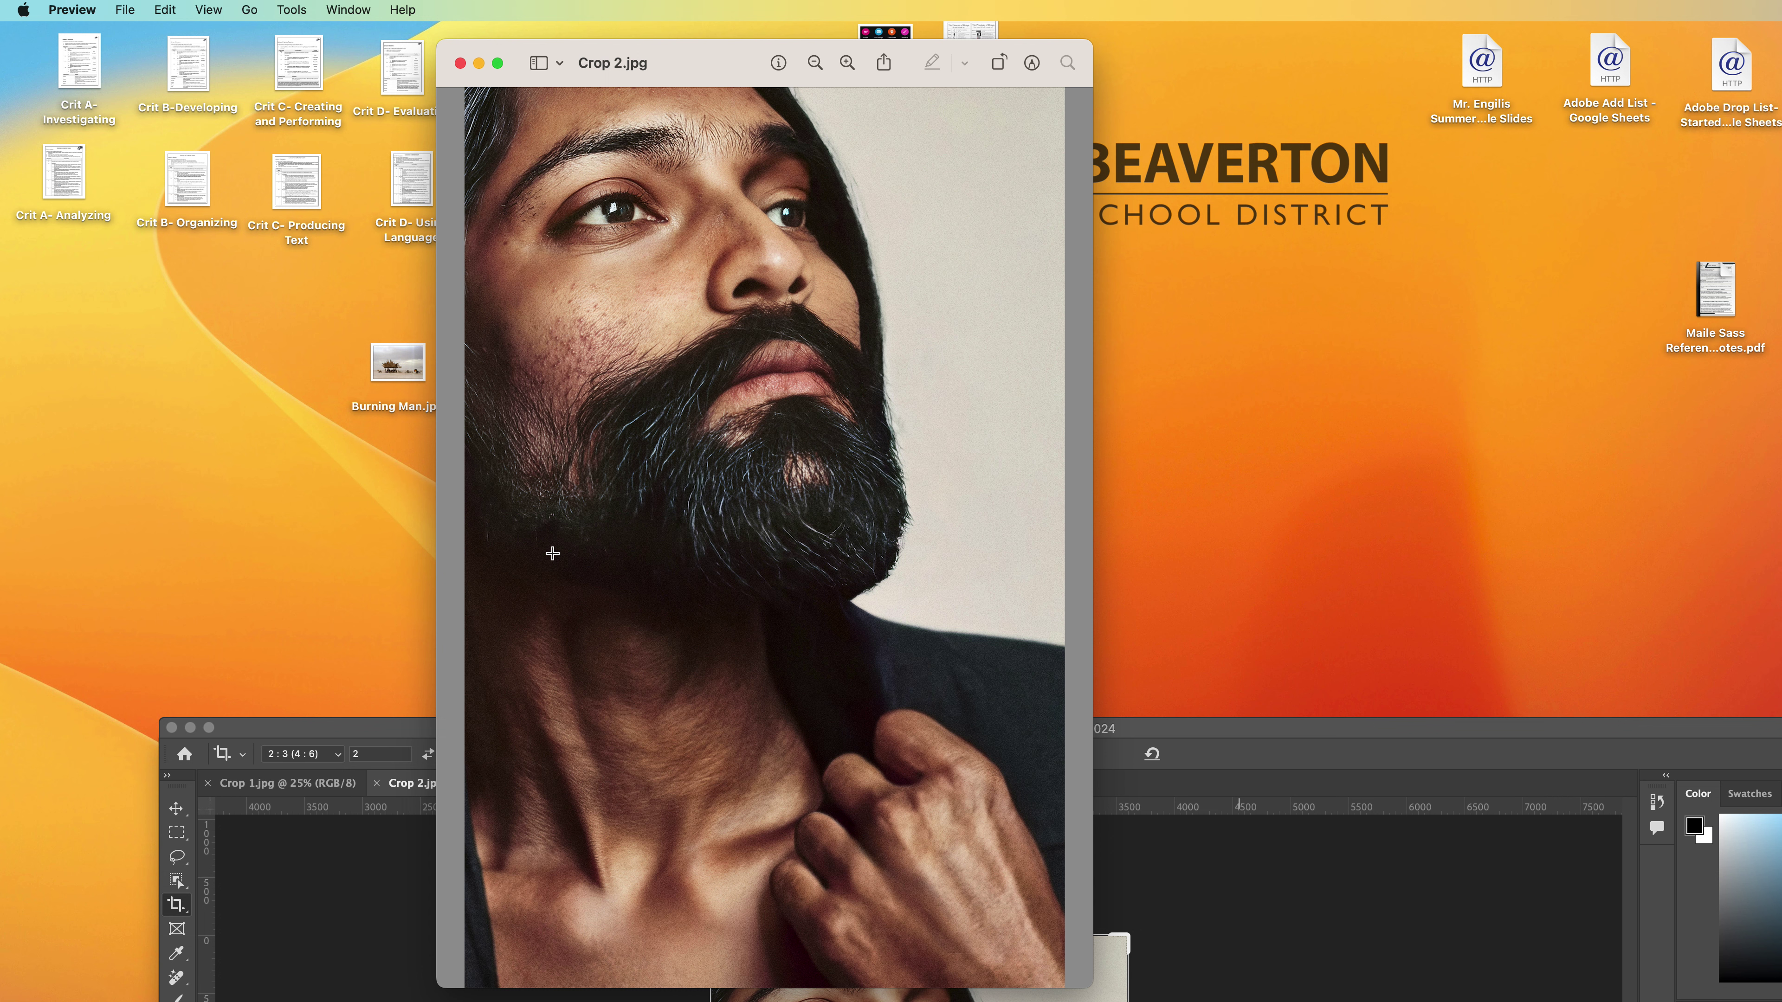
{"action": "left_click", "coordinate": [458, 63]}
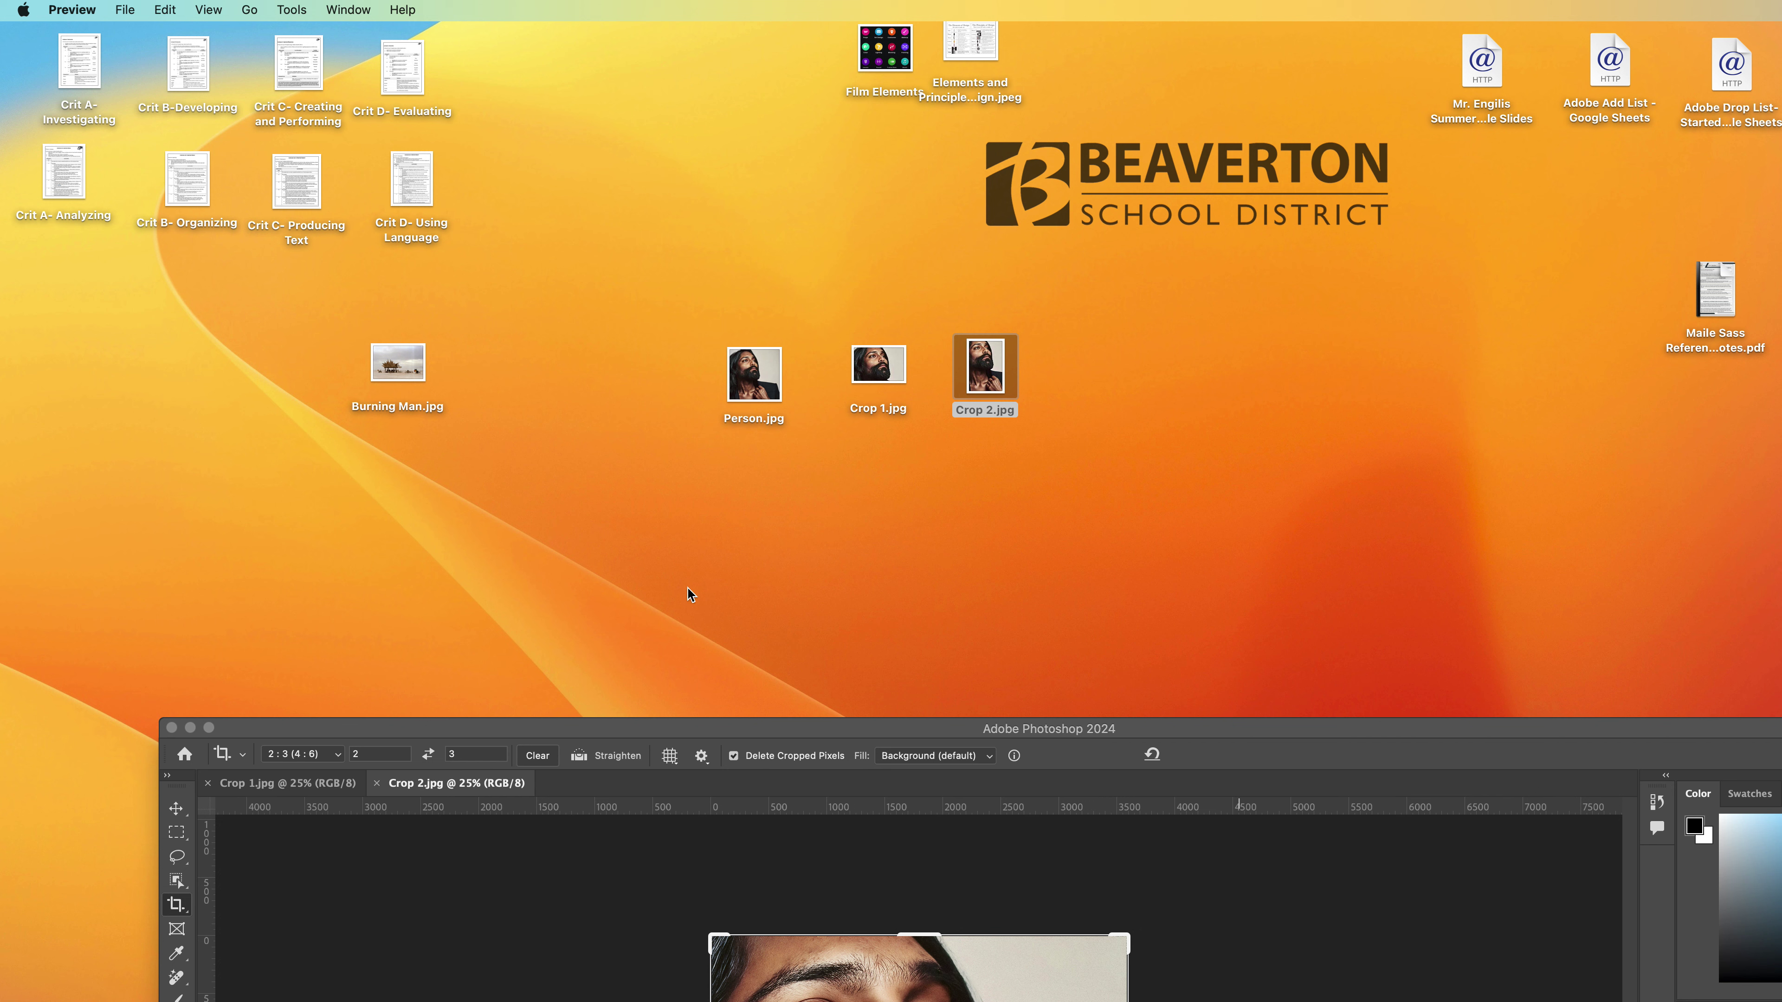
Minimize Photoshop and select Person.jpg, Crop 1.jpg and Crop 2.jpg together on the desktop.
{"action": "right_click", "coordinate": [733, 369]}
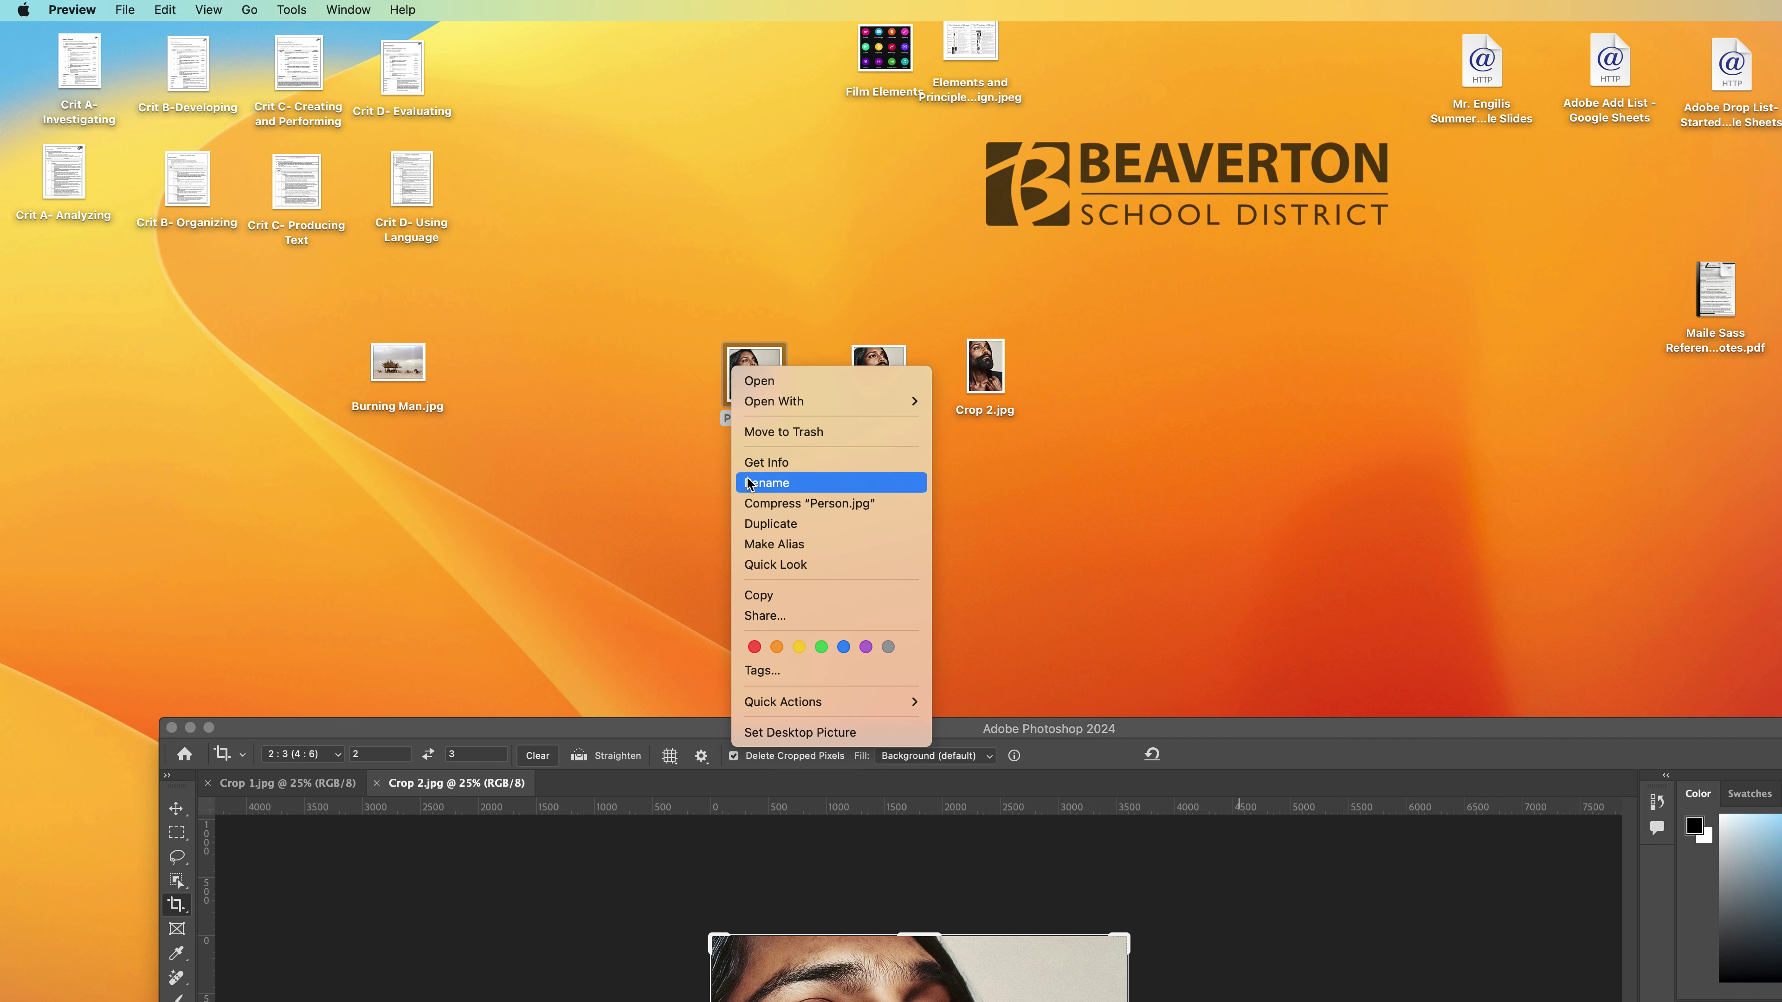
{"action": "left_click", "coordinate": [1156, 737]}
{"action": "left_click_drag", "start_coordinate": [1156, 737], "coordinate": [1006, 37]}
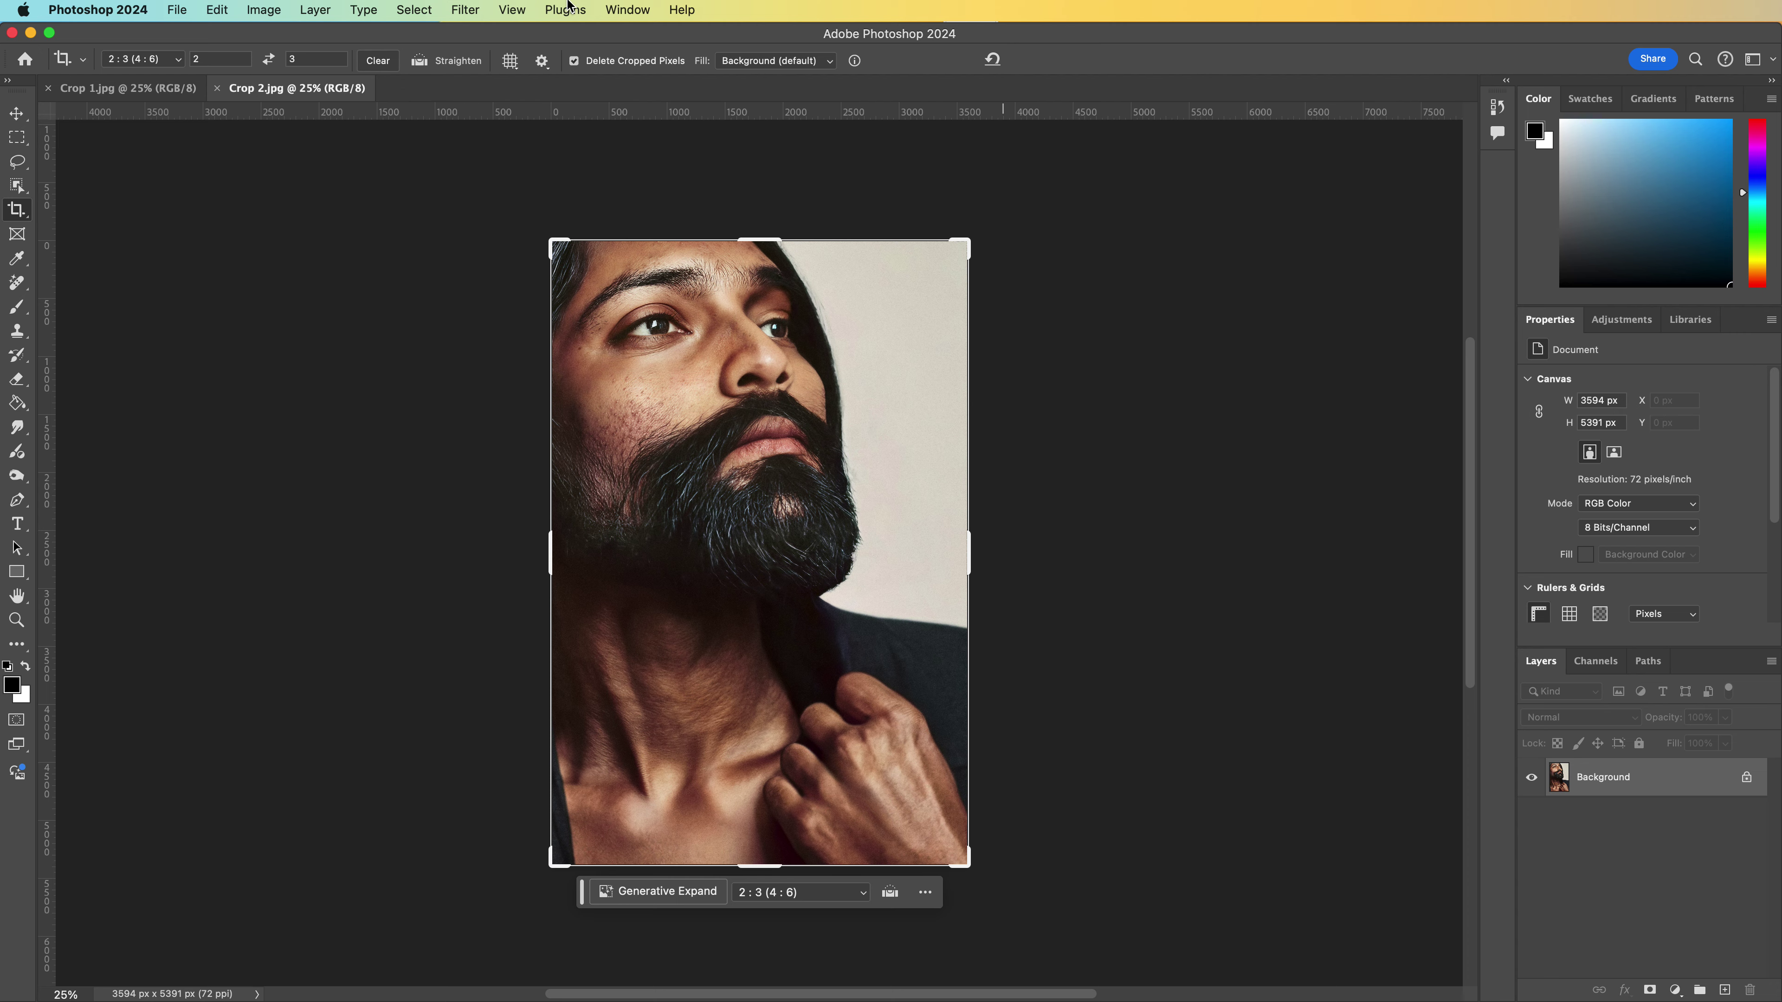
{"action": "left_click", "coordinate": [31, 34]}
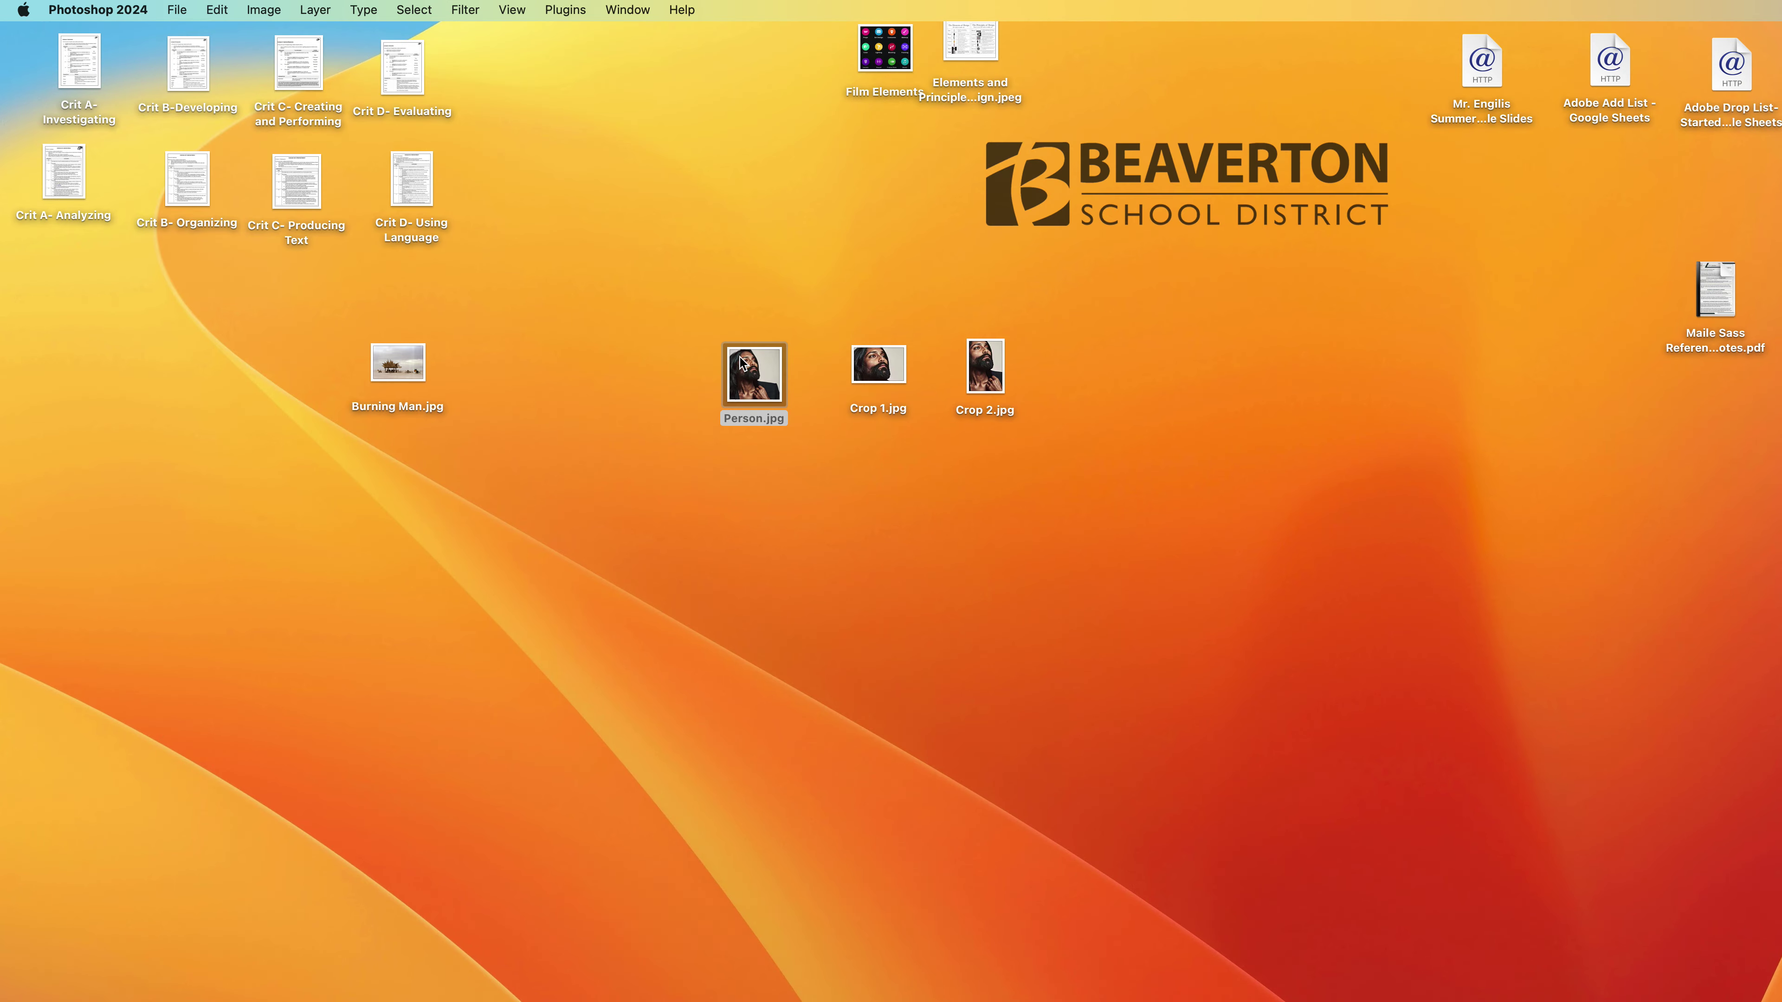
{"action": "left_click_drag", "start_coordinate": [621, 293], "coordinate": [1213, 520]}
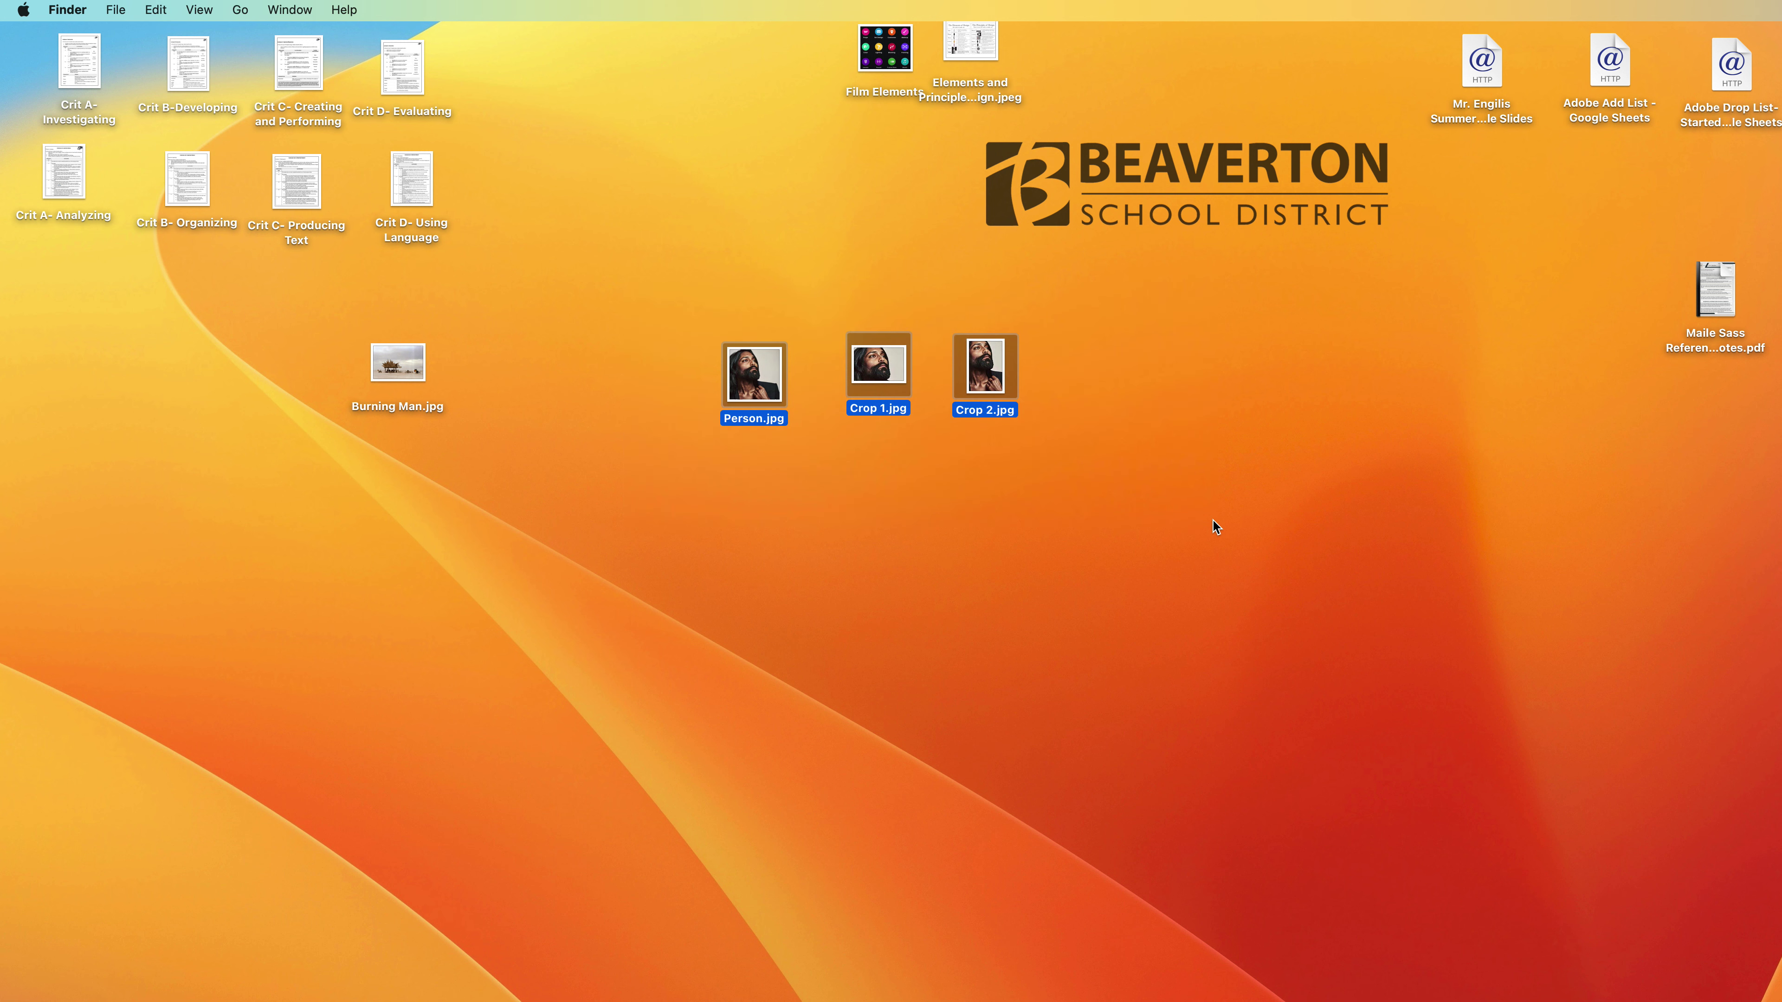